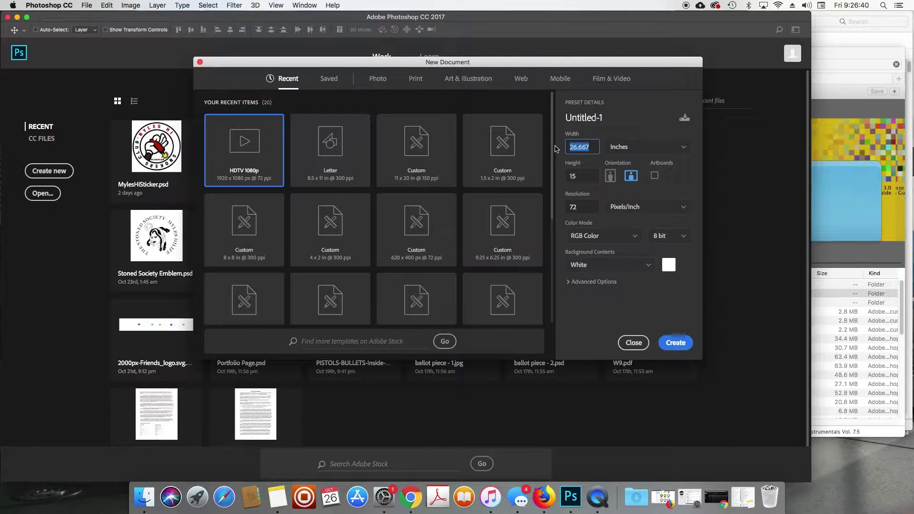
Step: Create a new document 17 inches wide and 8.5 inches high at 300 pixels/inch
{"action": "key", "text": "BackSpace"}
{"action": "type", "text": "17"}
{"action": "key", "text": "Tab"}
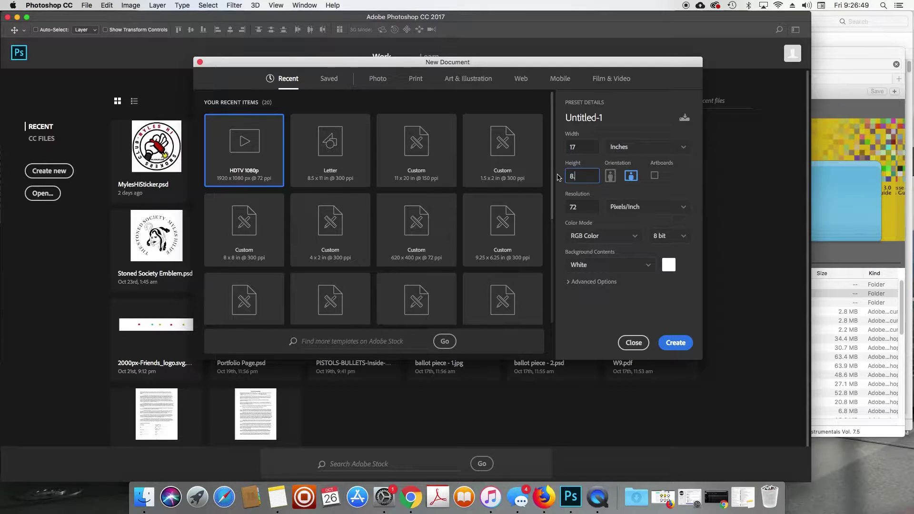
{"action": "key", "text": "Tab"}
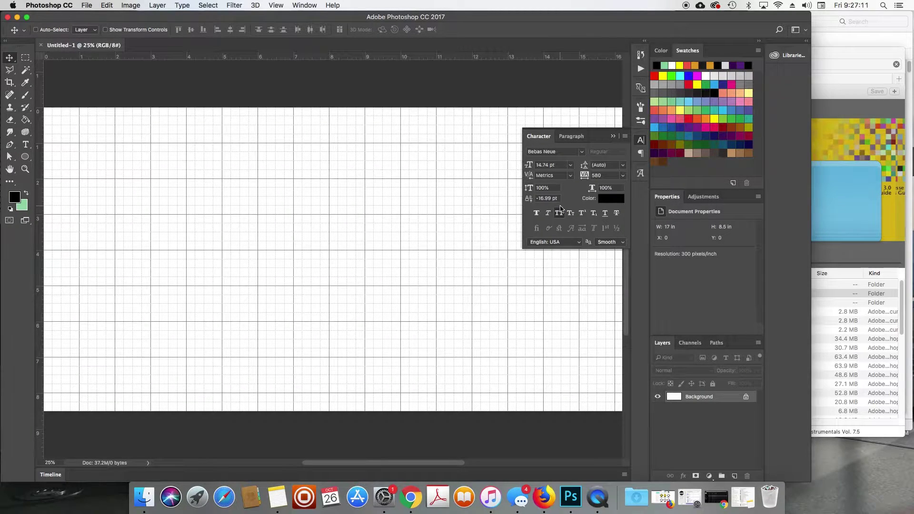
Step: Hide the grid and make room for the full canvas by collapsing the Character panel and widening the application window
{"action": "key", "text": "super+apostrophe"}
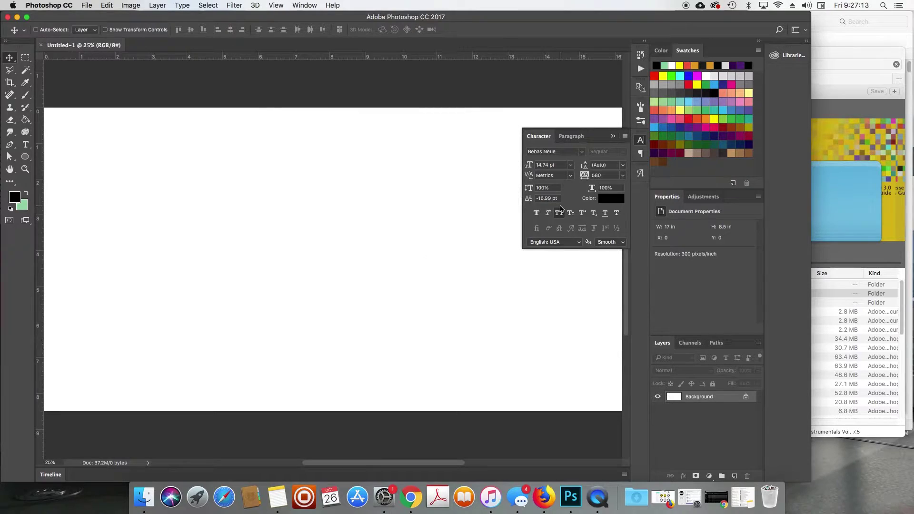
{"action": "left_click", "coordinate": [613, 137]}
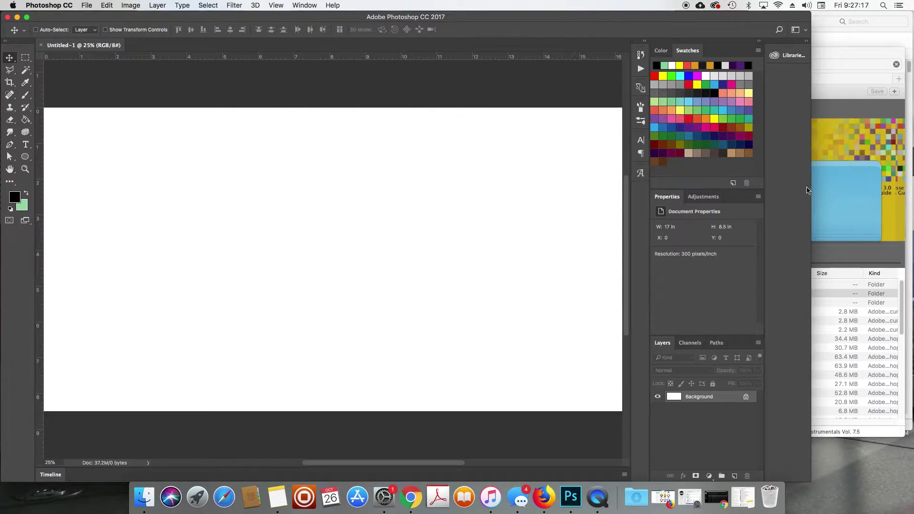
{"action": "left_click_drag", "start_coordinate": [912, 141], "coordinate": [912, 143]}
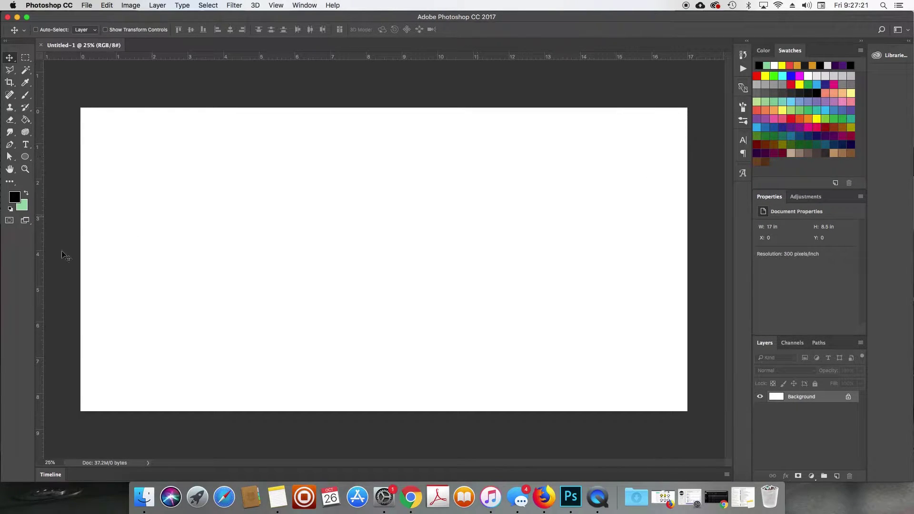
Step: Place a vertical guide at the canvas's horizontal centre, at 8.5 inches
{"action": "left_click_drag", "start_coordinate": [41, 271], "coordinate": [385, 190]}
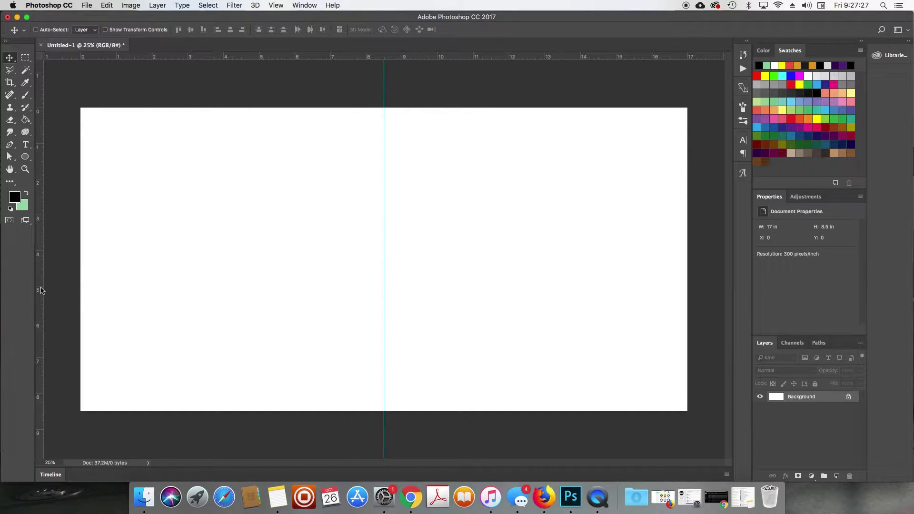
{"action": "left_click_drag", "start_coordinate": [39, 264], "coordinate": [383, 210]}
Step: Add the text COVER in Bebas Neue on the right half of the canvas and enlarge it to 50.74 pt
{"action": "key", "text": "t"}
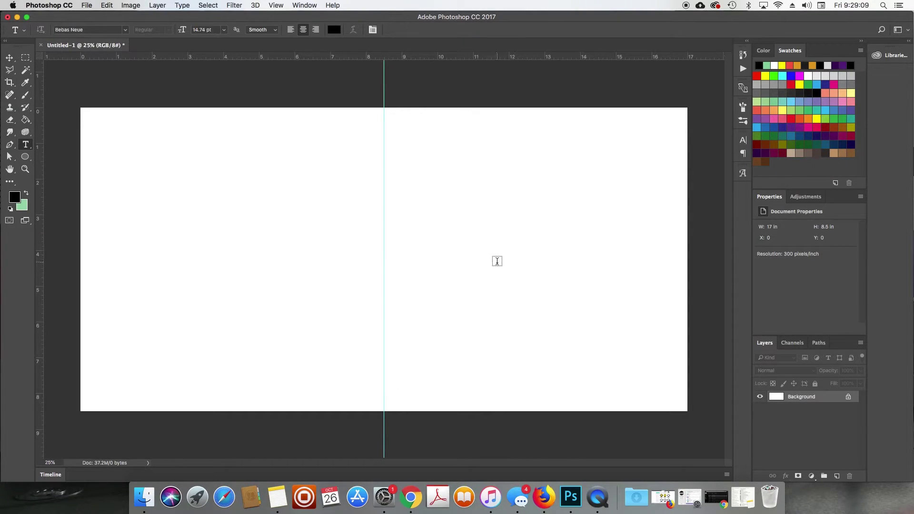
{"action": "left_click", "coordinate": [507, 259]}
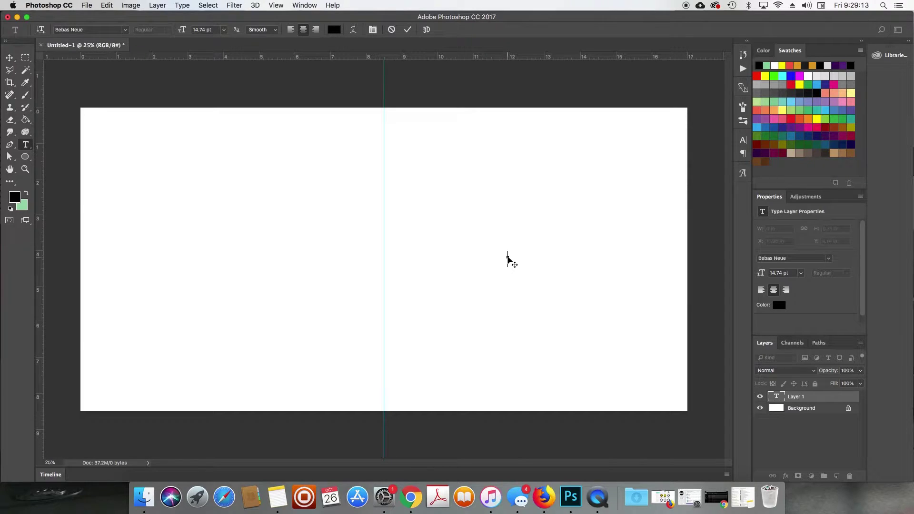
{"action": "type", "text": "COVER"}
{"action": "key", "text": "super+a"}
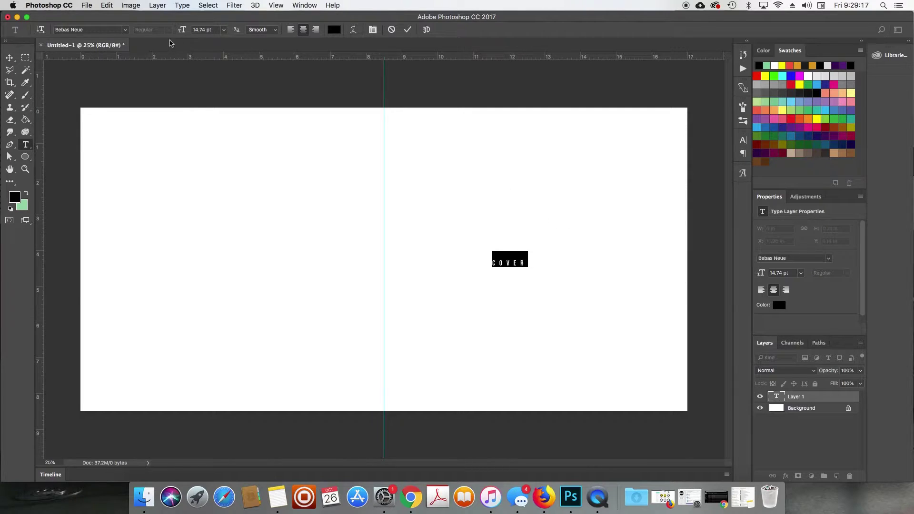
{"action": "left_click_drag", "start_coordinate": [182, 29], "coordinate": [528, 241]}
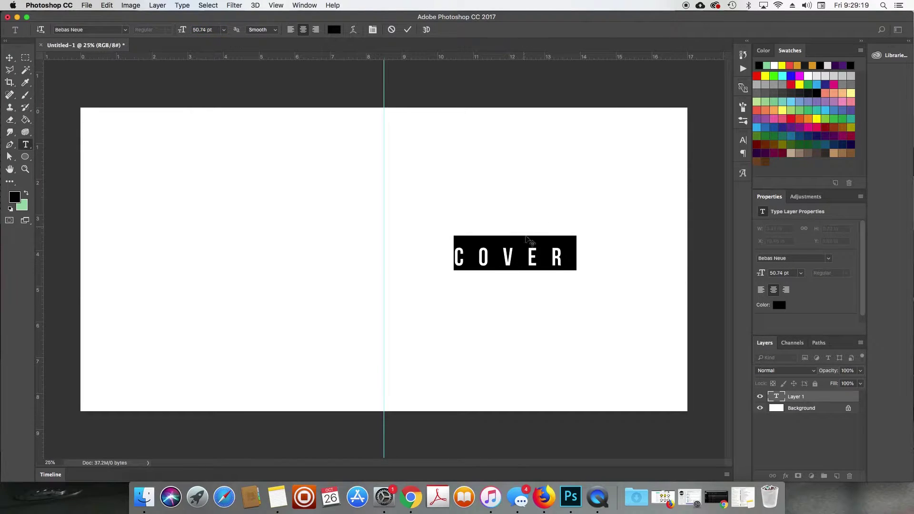
{"action": "left_click_drag", "start_coordinate": [518, 292], "coordinate": [534, 284]}
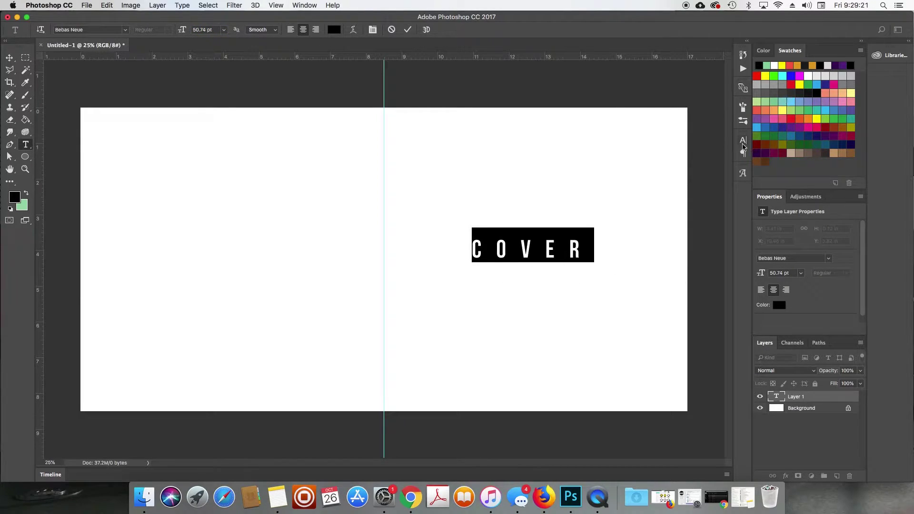
Step: Set the COVER text's tracking to 0 and its size to 58.74 pt
{"action": "left_click", "coordinate": [742, 141]}
{"action": "left_click", "coordinate": [697, 174]}
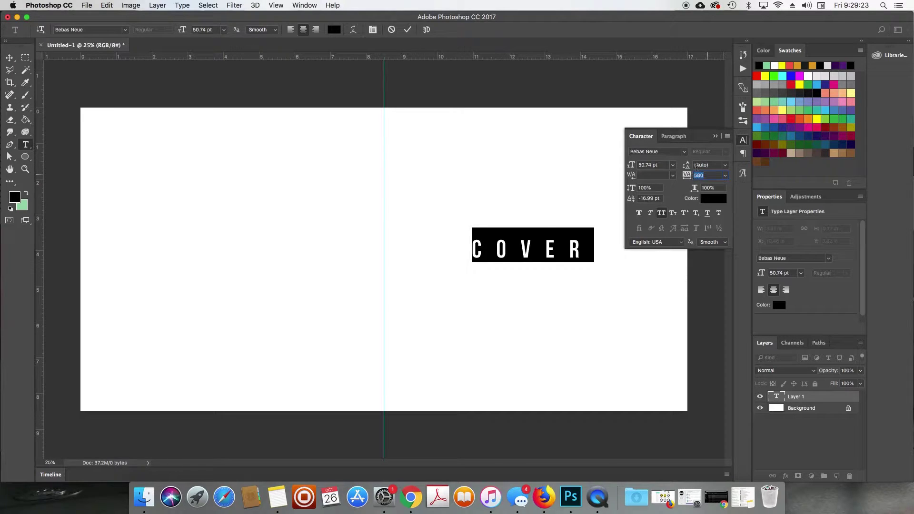
{"action": "type", "text": "0"}
{"action": "key", "text": "Return"}
{"action": "left_click_drag", "start_coordinate": [631, 167], "coordinate": [637, 166]}
{"action": "left_click", "coordinate": [715, 136]}
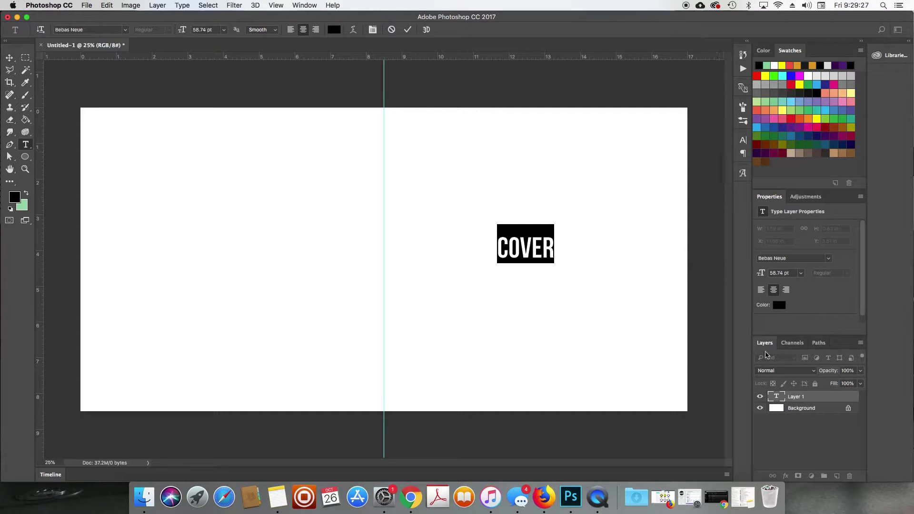
{"action": "left_click", "coordinate": [768, 399]}
{"action": "key", "text": "v"}
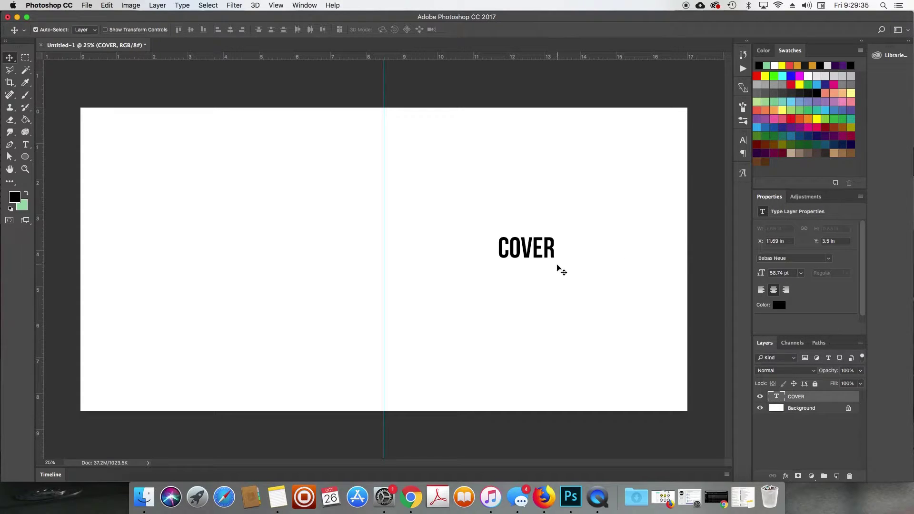
Step: Duplicate the COVER text onto the left half of the canvas and change the copy to BACK COVER
{"action": "key", "text": "super+j"}
{"action": "left_click_drag", "start_coordinate": [558, 265], "coordinate": [276, 323]}
{"action": "double_click", "coordinate": [235, 247]}
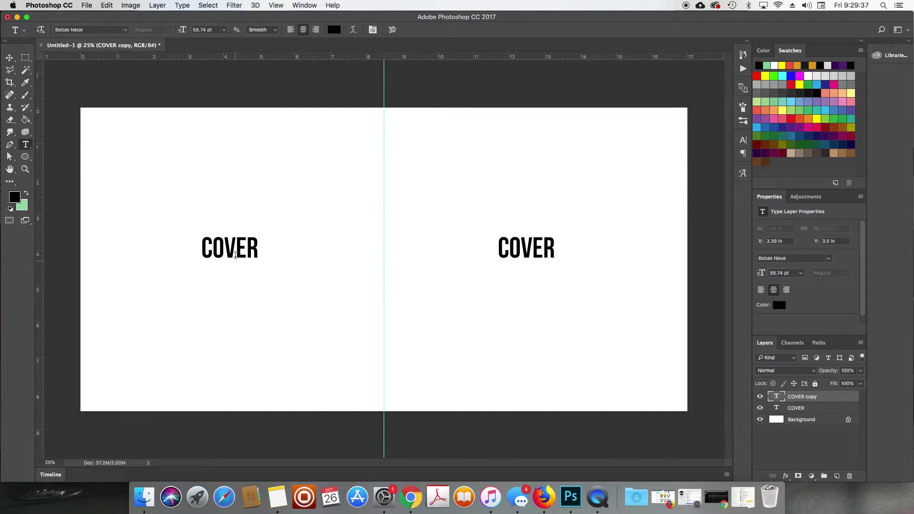
{"action": "type", "text": "BACK "}
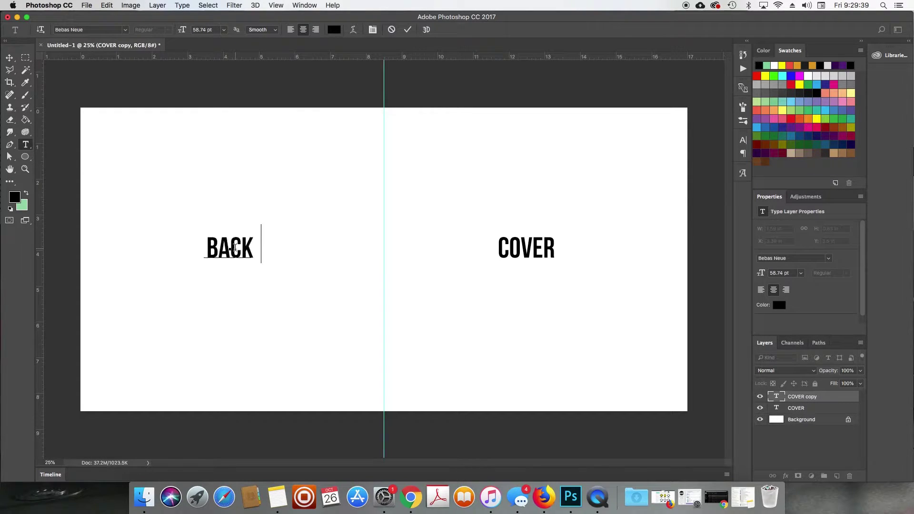
{"action": "type", "text": "COVer"}
{"action": "key", "text": "super+Return"}
{"action": "key", "text": "v"}
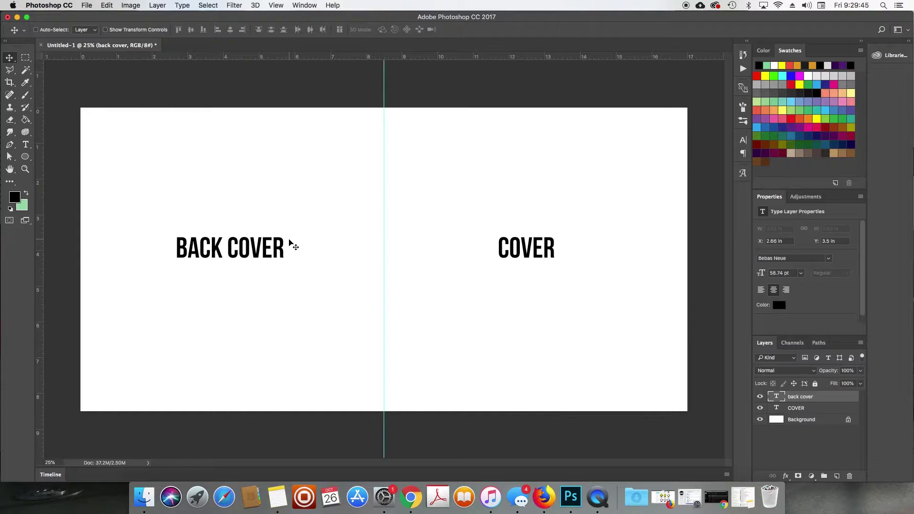
Step: Start saving the document as Cover Page in a new folder named Booklet Template inside the lesson plans folder
{"action": "key", "text": "super+s"}
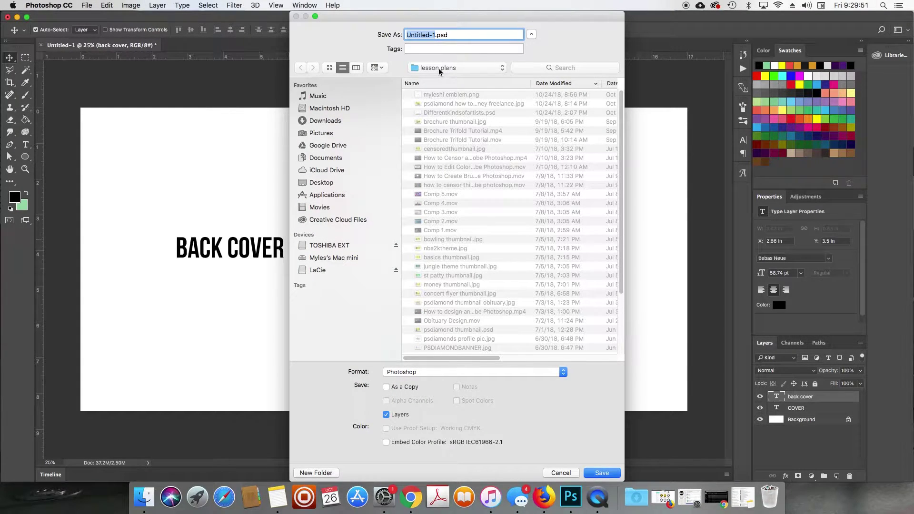
{"action": "type", "text": "Cover Page"}
{"action": "left_click", "coordinate": [315, 472]}
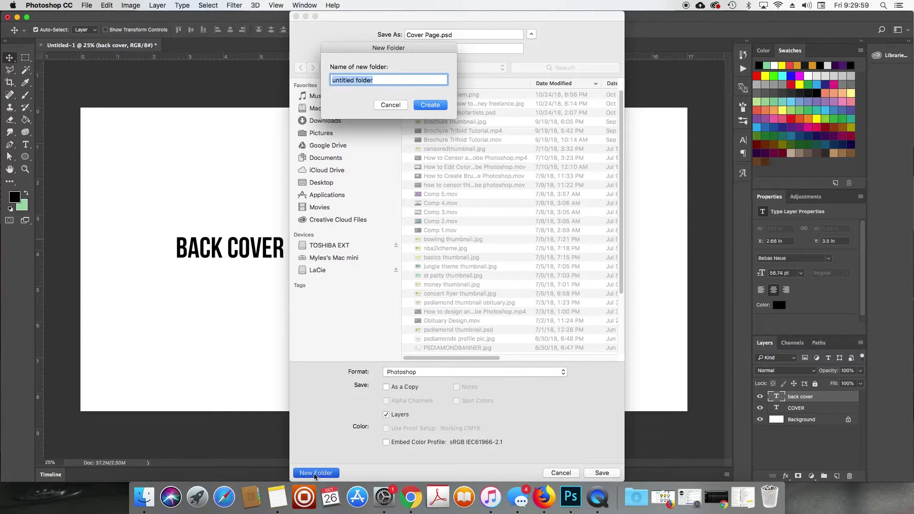
{"action": "type", "text": "Booklet Template"}
{"action": "key", "text": "Return"}
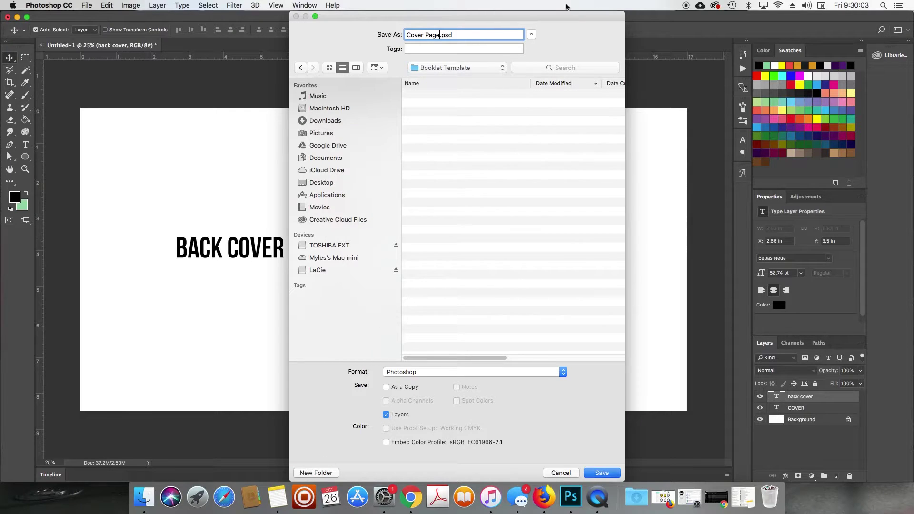
{"action": "left_click", "coordinate": [483, 70]}
{"action": "left_click", "coordinate": [490, 68]}
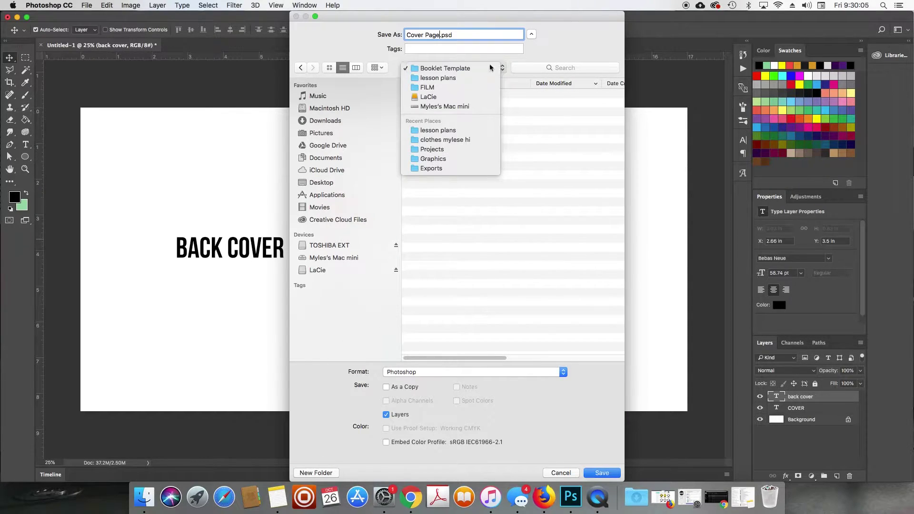
{"action": "left_click", "coordinate": [490, 68]}
Step: Save Cover Page in JPEG format with High quality 9 and the Baseline ("Standard") option
{"action": "left_click", "coordinate": [505, 372]}
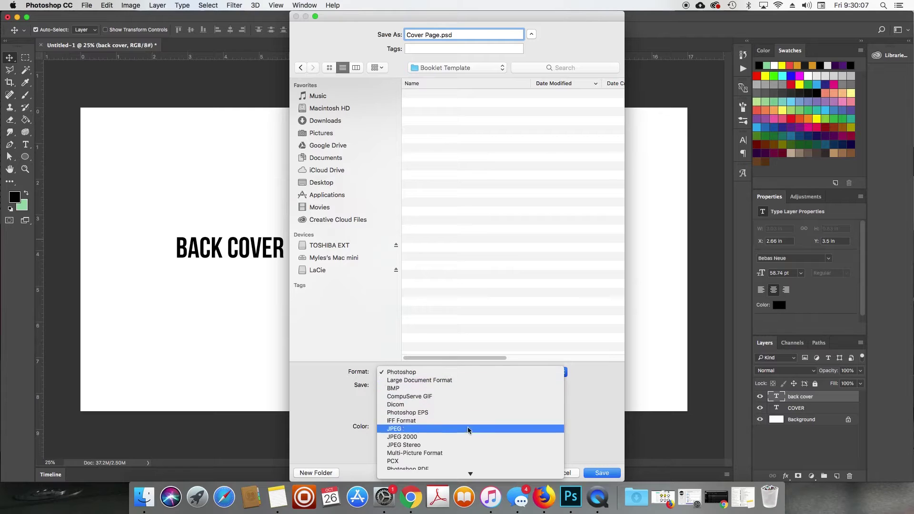
{"action": "left_click", "coordinate": [472, 433]}
{"action": "left_click", "coordinate": [593, 472]}
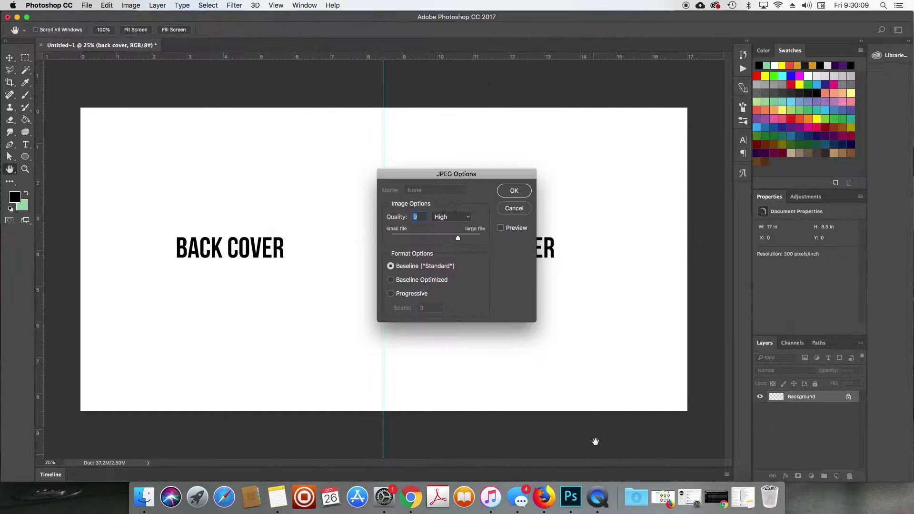
{"action": "left_click", "coordinate": [525, 192]}
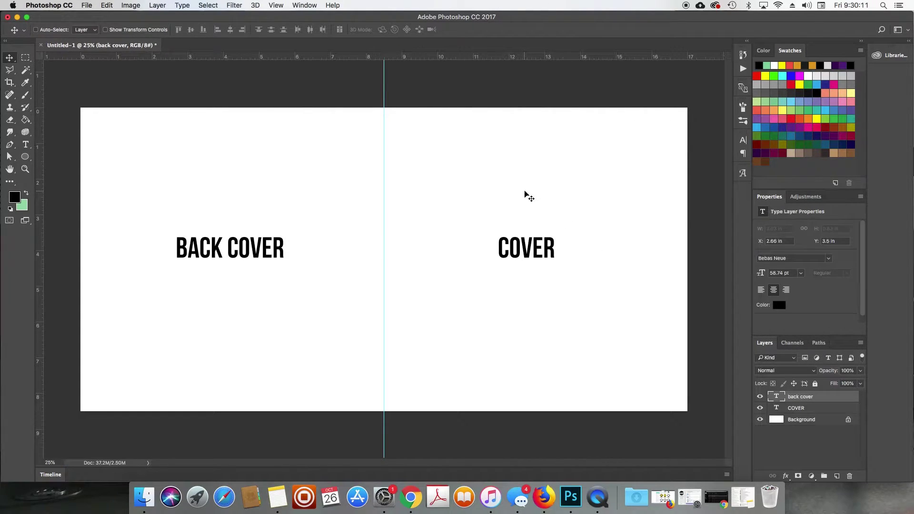
Step: Create another 17 × 8.5 inch document at 300 pixels/inch and place a vertical guide at its centre, 8.5 inches
{"action": "key", "text": "super+n"}
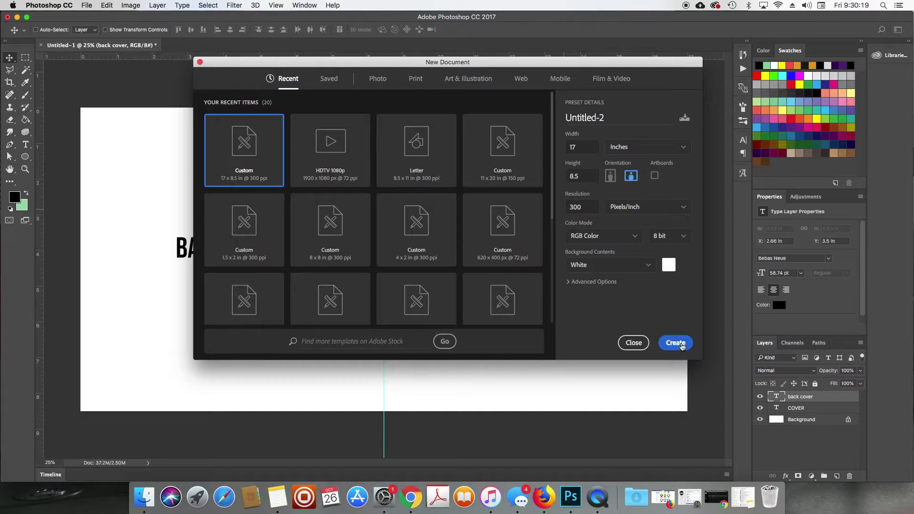
{"action": "left_click", "coordinate": [676, 343]}
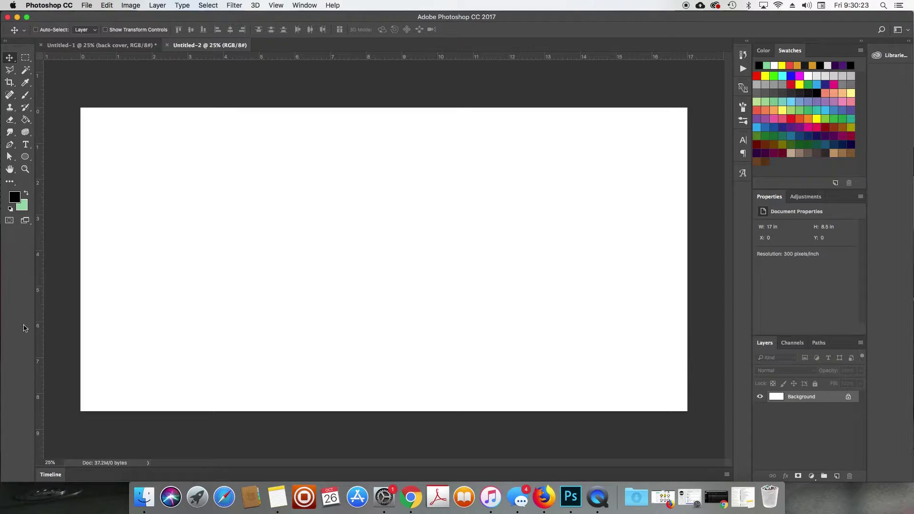
{"action": "left_click_drag", "start_coordinate": [40, 328], "coordinate": [385, 283]}
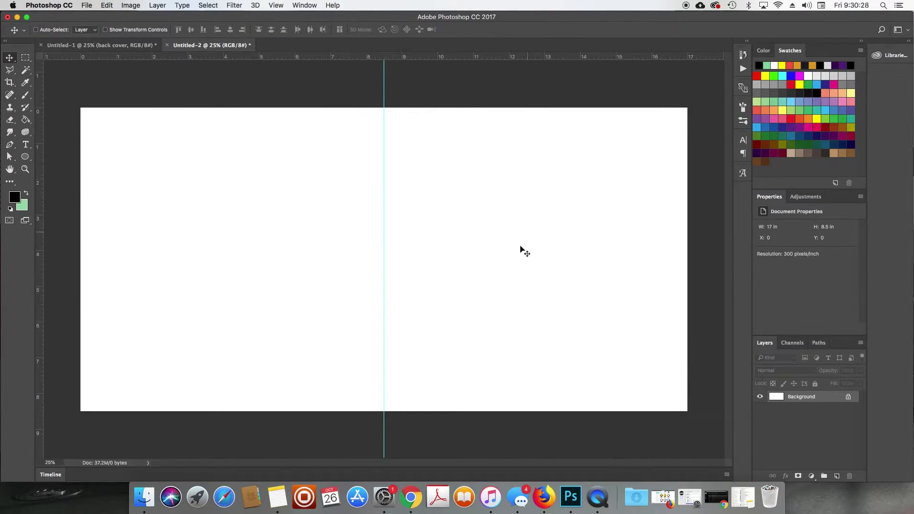
Step: Add the text INSIDE COVER at 58.74 pt on the left half of the new canvas
{"action": "key", "text": "t"}
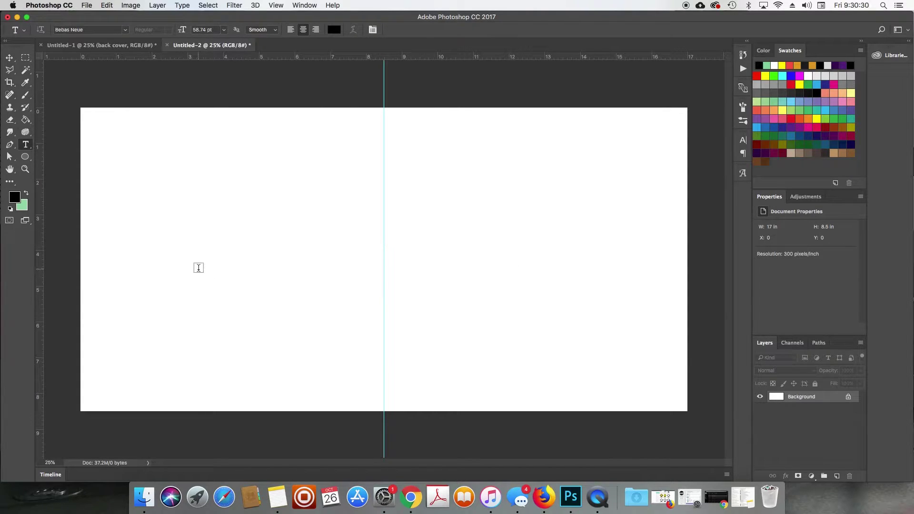
{"action": "left_click", "coordinate": [199, 267]}
{"action": "type", "text": "INSIDE COVER"}
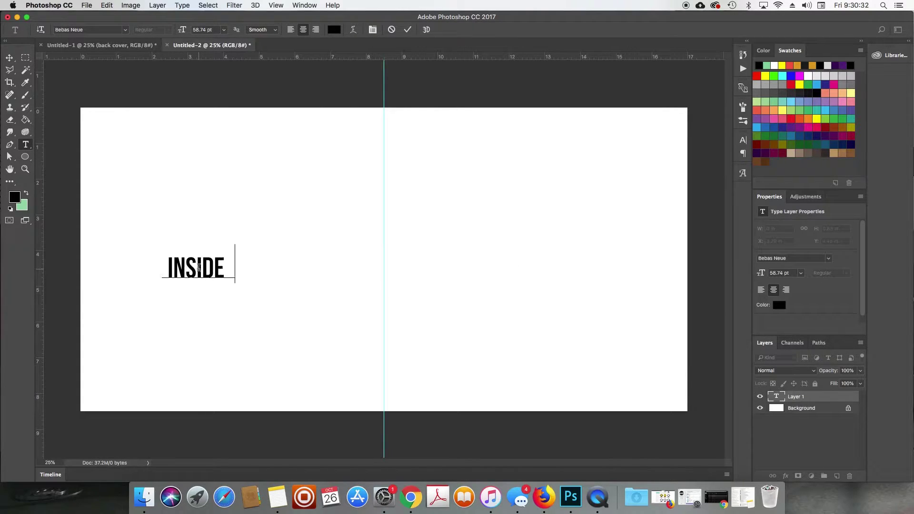
{"action": "key", "text": "ctrl+Return"}
{"action": "key", "text": "v"}
Step: Duplicate the INSIDE COVER text onto the right half of the canvas and change the copy to BACK INSIDE COVER
{"action": "left_click_drag", "start_coordinate": [209, 276], "coordinate": [546, 228]}
{"action": "key", "text": "super+j"}
{"action": "key", "text": "t"}
{"action": "left_click", "coordinate": [547, 249]}
{"action": "key", "text": "super+a"}
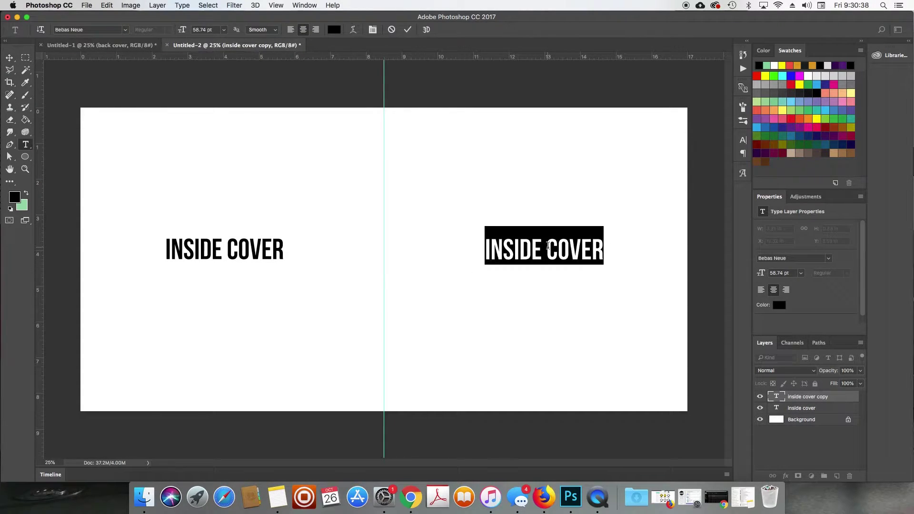
{"action": "type", "text": "BACK INSIDE COVER"}
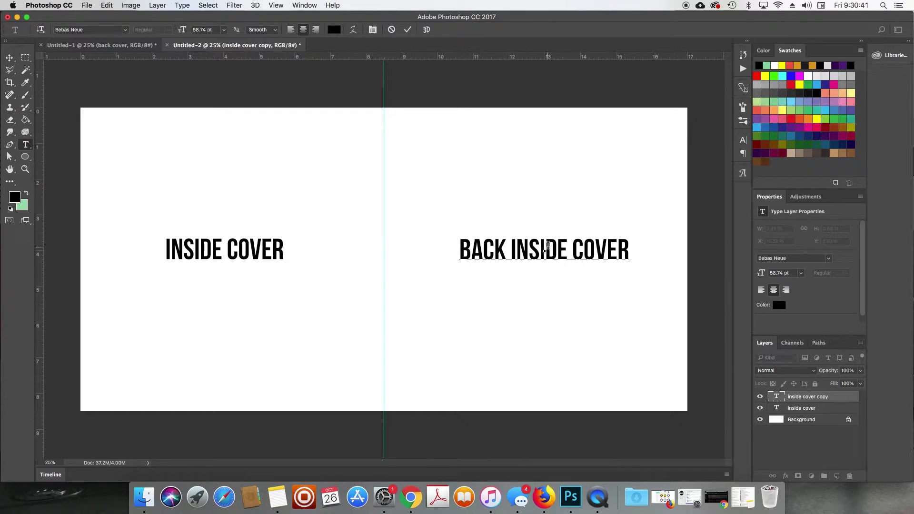
{"action": "key", "text": "super+Return"}
{"action": "key", "text": "v"}
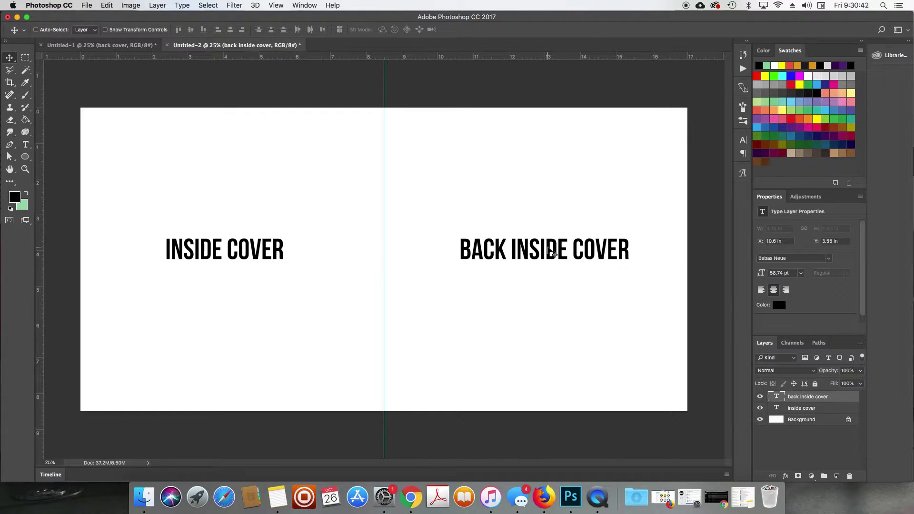
Step: Save the inside cover spread as Inside Cover Page in JPEG format, with High quality 9 and Baseline ("Standard")
{"action": "key", "text": "super+s"}
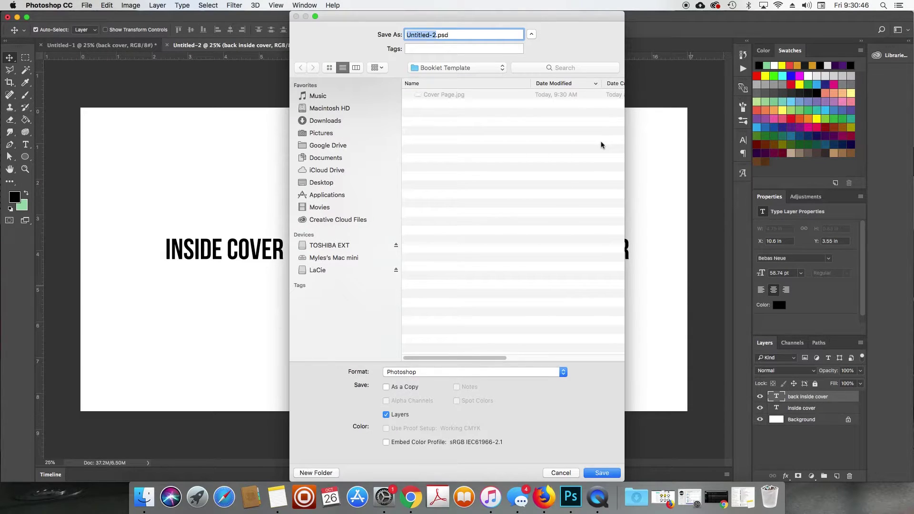
{"action": "type", "text": "Inside Cover Page"}
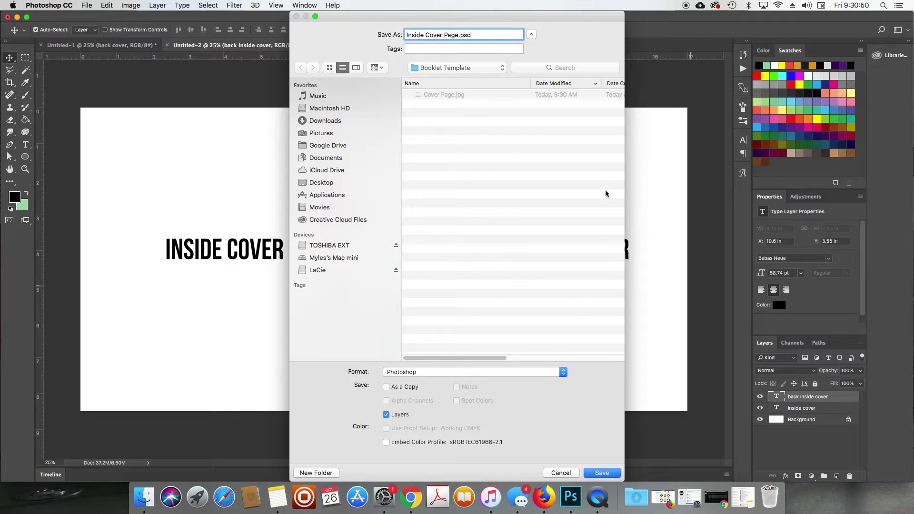
{"action": "left_click", "coordinate": [476, 372]}
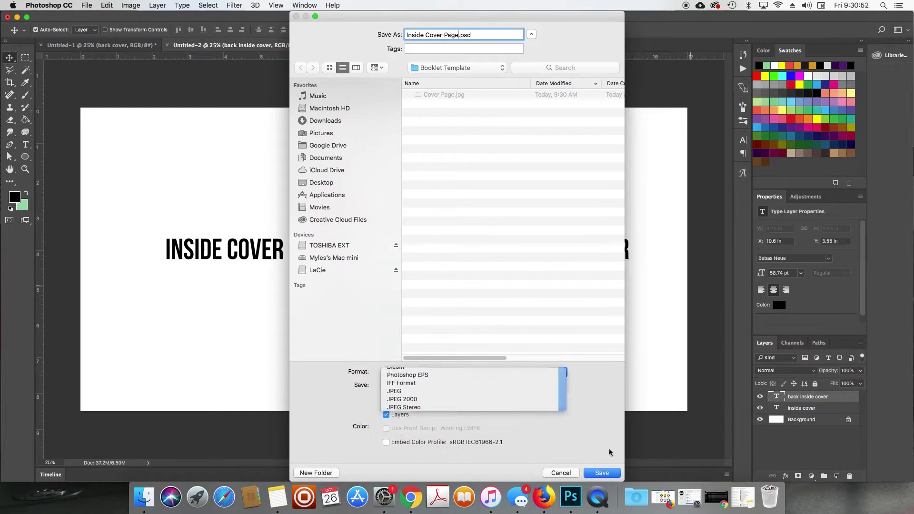
{"action": "left_click", "coordinate": [414, 444]}
{"action": "left_click", "coordinate": [602, 472]}
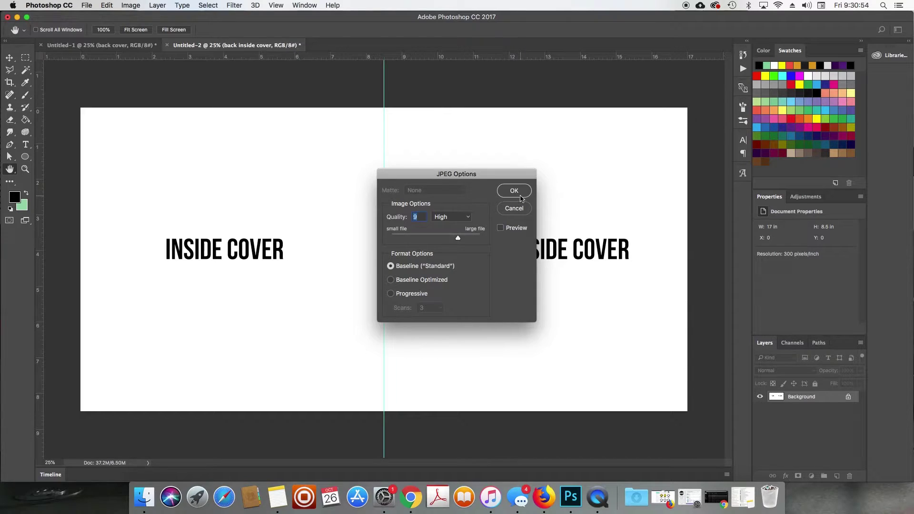
{"action": "left_click", "coordinate": [520, 196]}
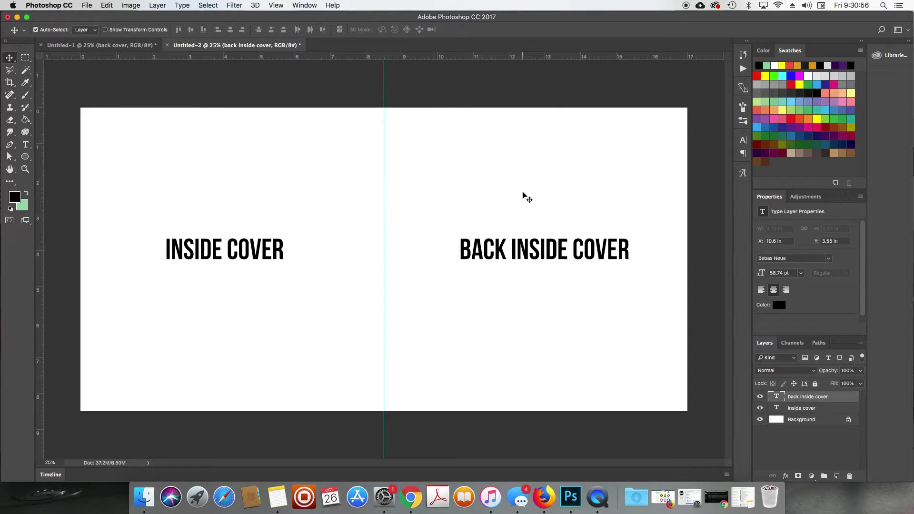
Step: Merge the text layers into the Background in both the inside cover and outer cover documents, ending on the inside cover
{"action": "left_click", "coordinate": [523, 186], "text": "super"}
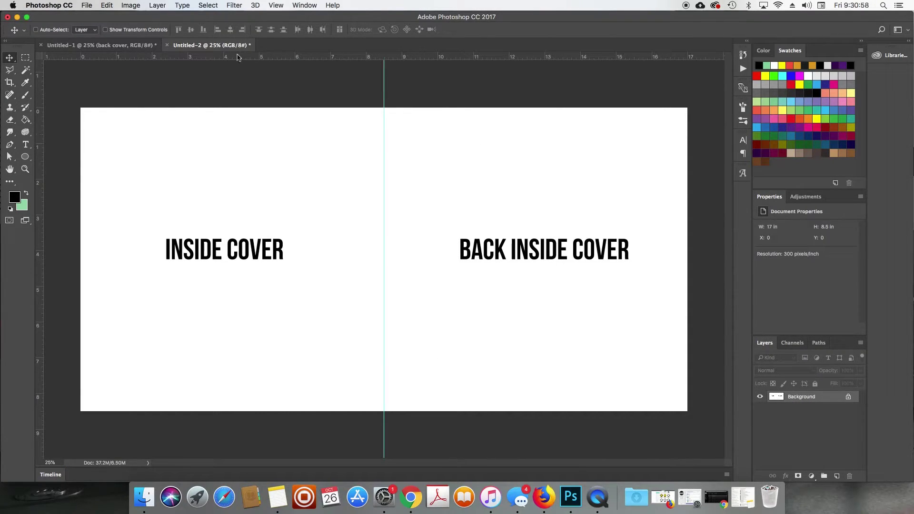
{"action": "left_click", "coordinate": [138, 47]}
{"action": "key", "text": "alt+super+a"}
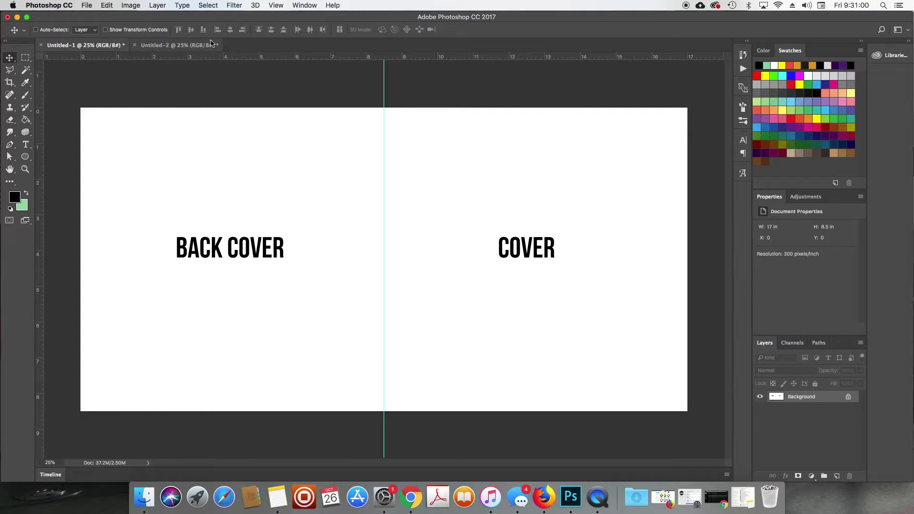
{"action": "left_click", "coordinate": [203, 46]}
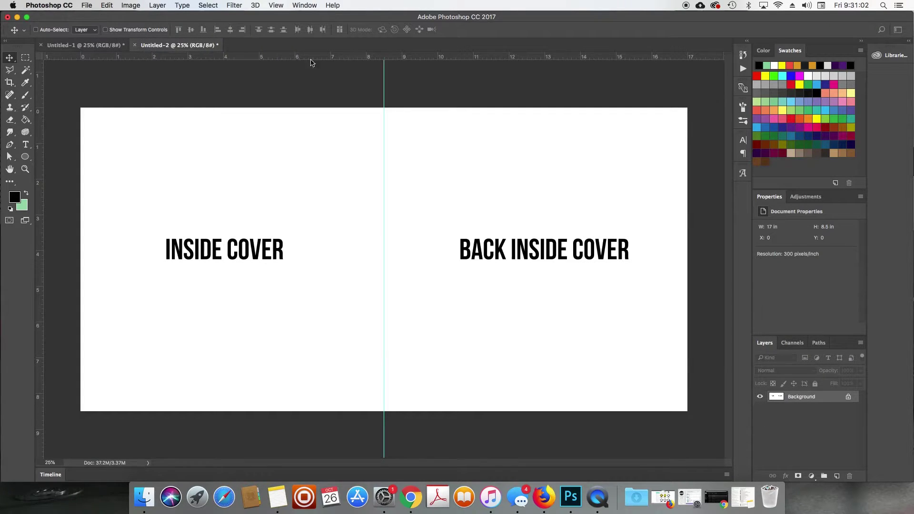
Step: Create a third 17 × 8.5 inch document at 300 pixels/inch with a vertical guide at its centre, 8.5 inches
{"action": "key", "text": "super+n"}
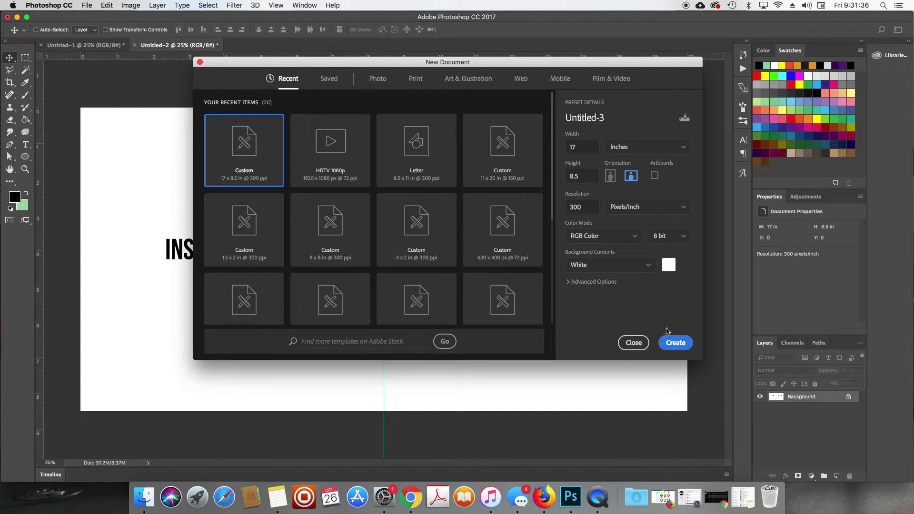
{"action": "left_click", "coordinate": [675, 343]}
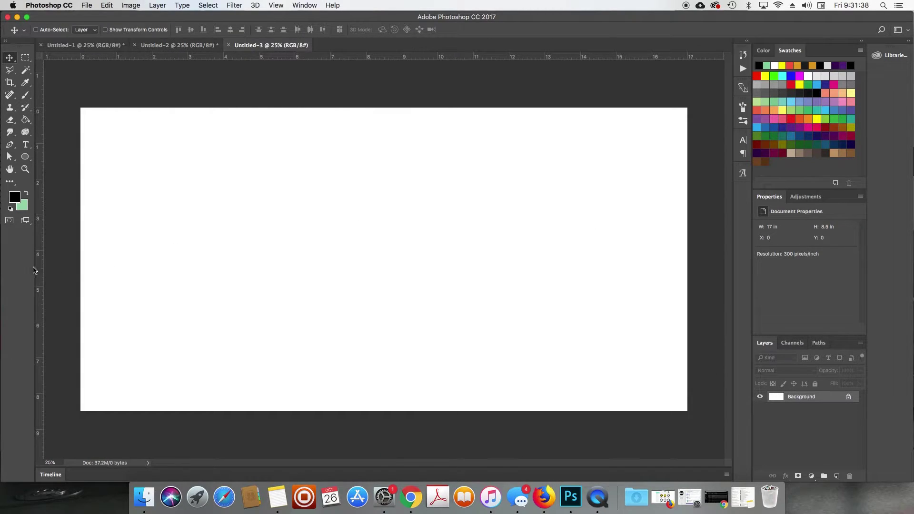
{"action": "left_click_drag", "start_coordinate": [64, 272], "coordinate": [387, 200]}
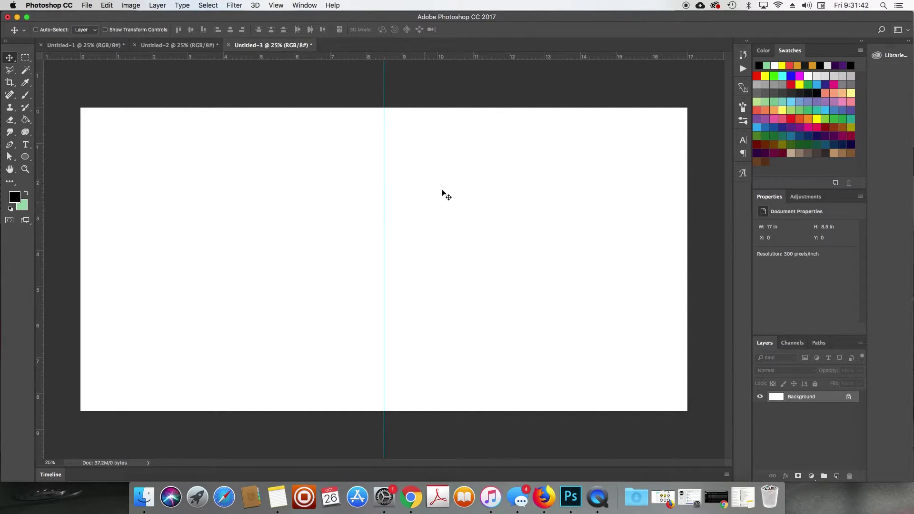
Step: Add the page number 1 in Bebas Neue at 58.74 pt in the lower-right corner of the canvas
{"action": "key", "text": "t"}
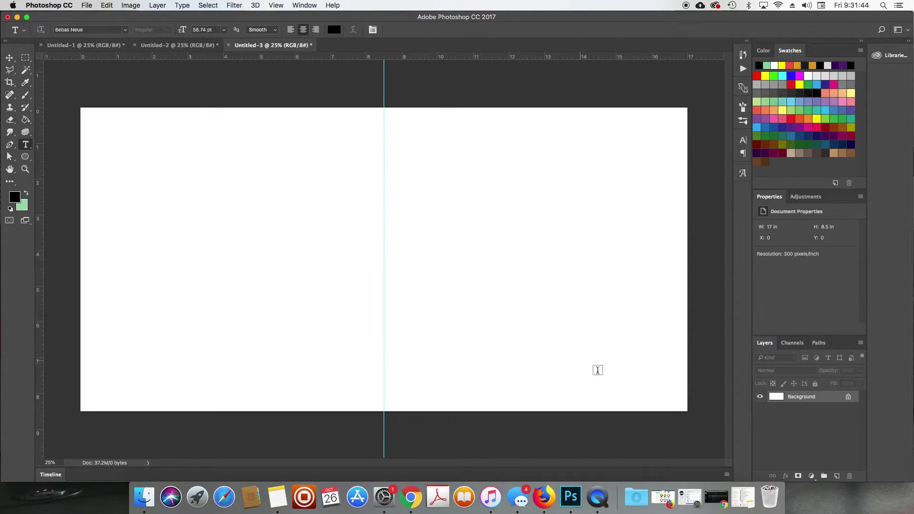
{"action": "left_click", "coordinate": [660, 396]}
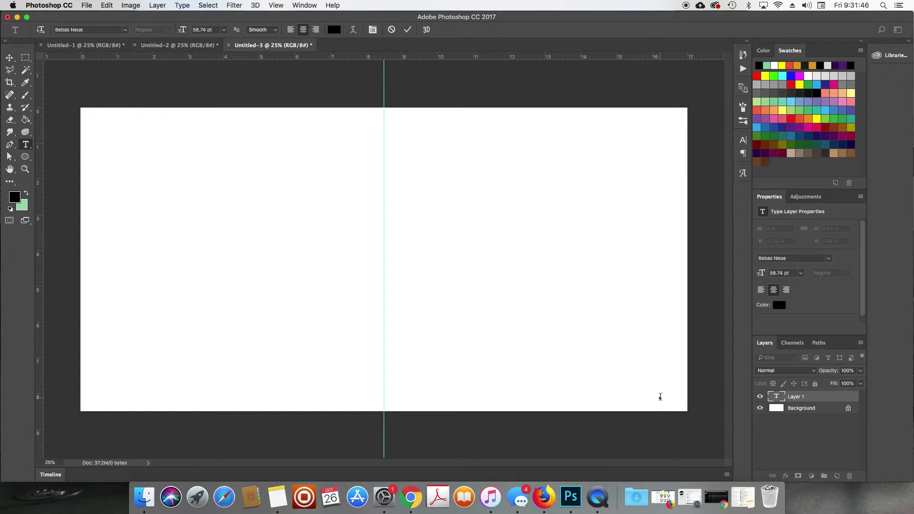
{"action": "type", "text": "1"}
{"action": "key", "text": "super+Return"}
Step: Duplicate the page number into the lower-left corner of the canvas and change the copy to 12
{"action": "key", "text": "v"}
{"action": "left_click_drag", "start_coordinate": [663, 402], "coordinate": [135, 466]}
{"action": "key", "text": "t"}
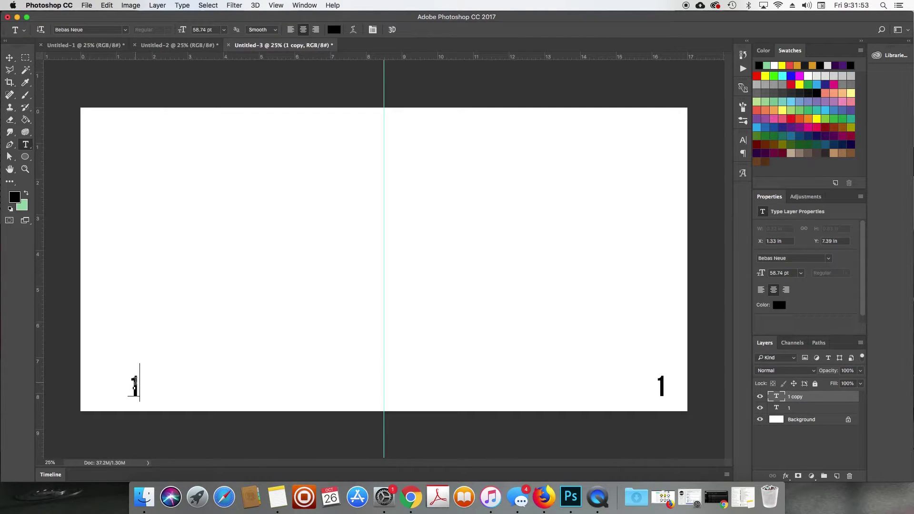
{"action": "left_click", "coordinate": [135, 387]}
{"action": "type", "text": "2"}
{"action": "key", "text": "super+Return"}
{"action": "key", "text": "v"}
{"action": "left_click_drag", "start_coordinate": [159, 386], "coordinate": [138, 393]}
Step: Merge the page number layers into the Background and save the spread as Page 1 and 12 in JPEG format
{"action": "key", "text": "super"}
{"action": "key", "text": "super+shift+e"}
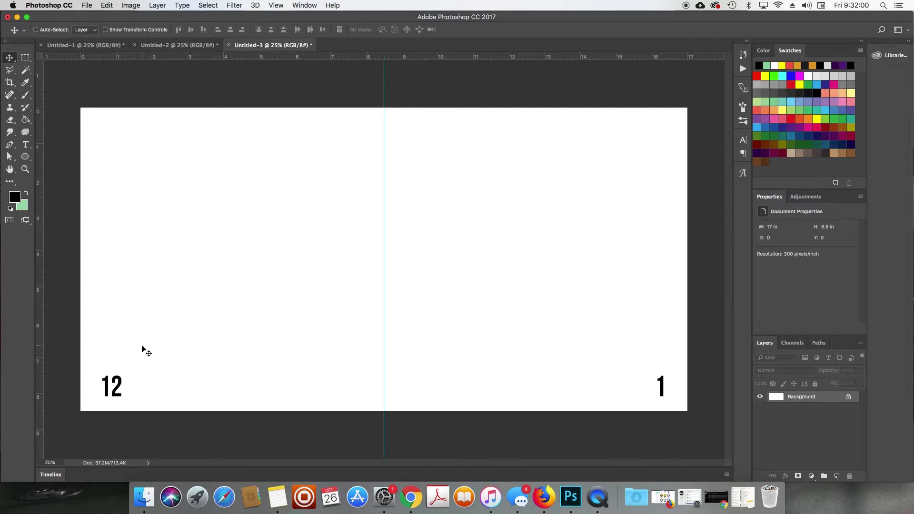
{"action": "key", "text": "super"}
{"action": "key", "text": "super+s"}
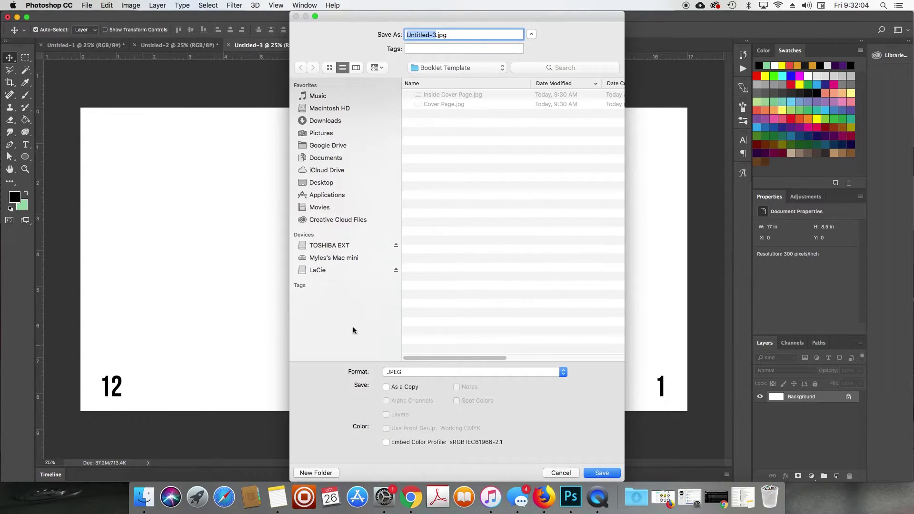
{"action": "type", "text": "Page 1 and 12"}
{"action": "key", "text": "Return"}
{"action": "key", "text": "Return"}
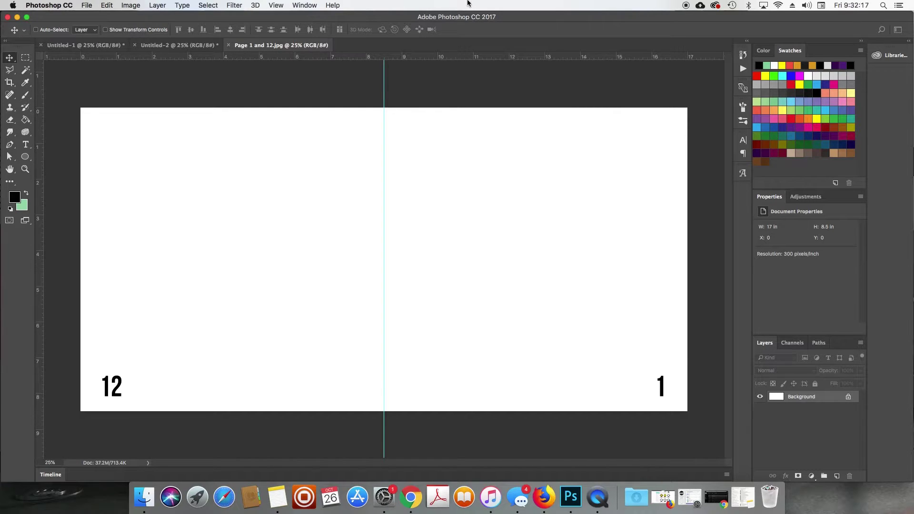
Step: Create a new 17 × 8.5 inch, 300 pixels/inch document for the second page spread and place a vertical guide at its centre
{"action": "key", "text": "super+n"}
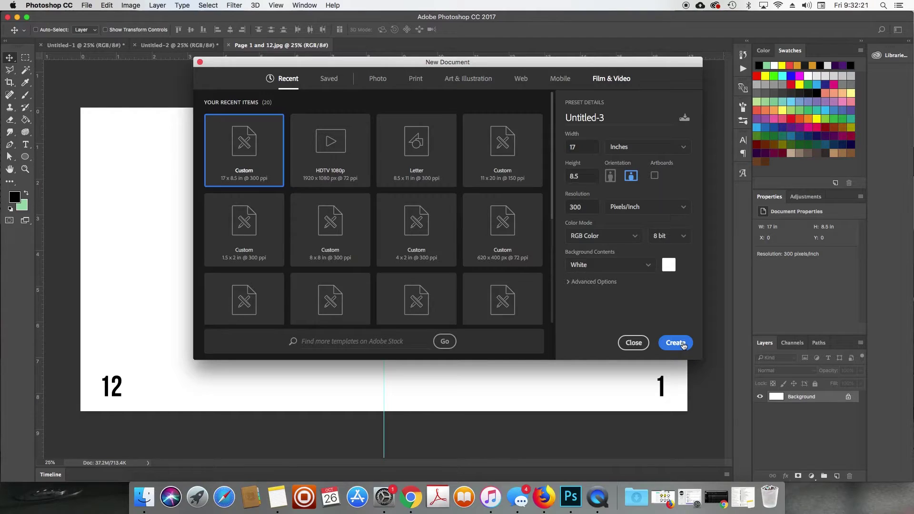
{"action": "left_click", "coordinate": [683, 344]}
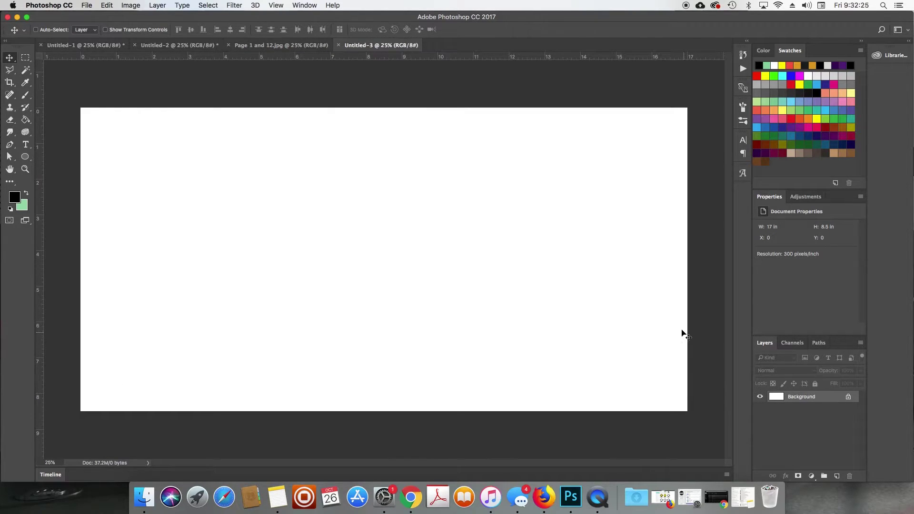
{"action": "left_click_drag", "start_coordinate": [41, 274], "coordinate": [384, 223]}
Step: Add the page number 2 at 58.74 pt in the lower-right corner of the new canvas
{"action": "key", "text": "t"}
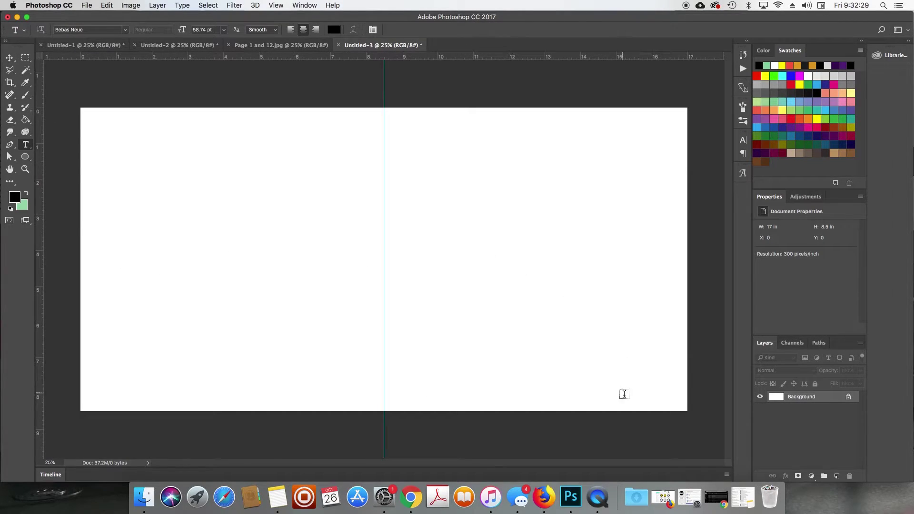
{"action": "left_click", "coordinate": [654, 393]}
{"action": "type", "text": "2"}
{"action": "key", "text": "super+Return"}
Step: Duplicate the 2 so both lower corners hold one, and change the number in the lower-right corner to 11
{"action": "key", "text": "v"}
{"action": "mouse_move", "coordinate": [656, 399]}
{"action": "left_mouse_down"}
{"action": "mouse_move", "coordinate": [151, 399]}
{"action": "mouse_move", "coordinate": [164, 409]}
{"action": "mouse_move", "coordinate": [152, 412]}
{"action": "mouse_move", "coordinate": [332, 378]}
{"action": "mouse_move", "coordinate": [442, 395]}
{"action": "mouse_move", "coordinate": [607, 380]}
{"action": "mouse_move", "coordinate": [661, 385]}
{"action": "left_mouse_up"}
{"action": "key", "text": "super+j"}
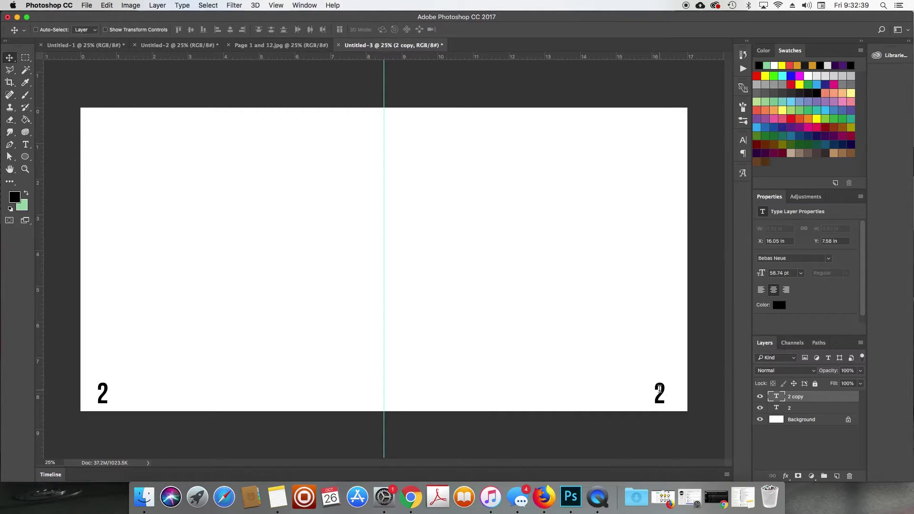
{"action": "key", "text": "t"}
{"action": "double_click", "coordinate": [671, 389]}
{"action": "type", "text": "11"}
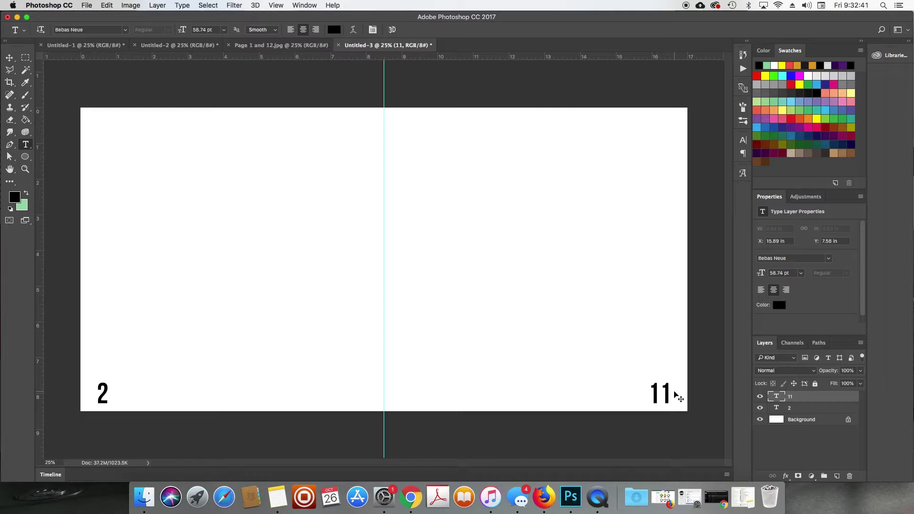
{"action": "key", "text": "super+Return"}
{"action": "key", "text": "v"}
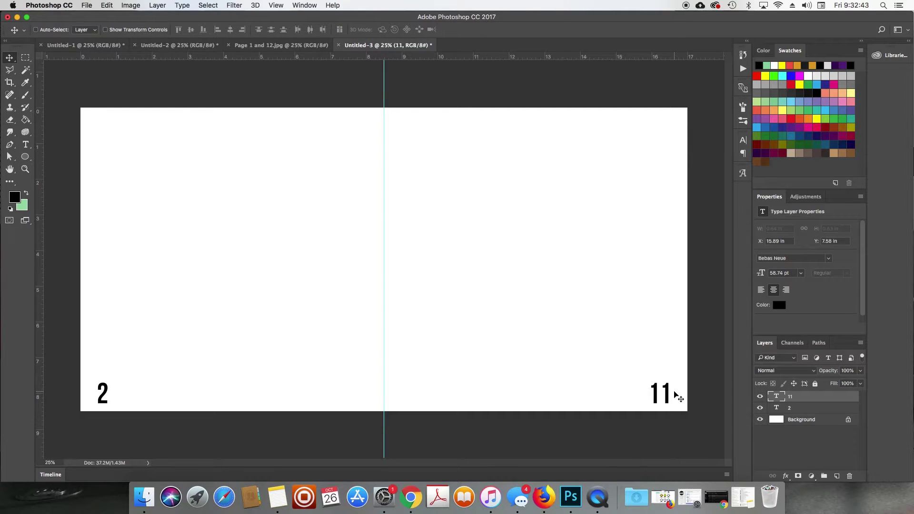
Step: Merge the number layers into the Background and save the spread as Page 2 and 11 in JPEG format
{"action": "key", "text": "super+shift+e"}
{"action": "key", "text": "super+shift+s"}
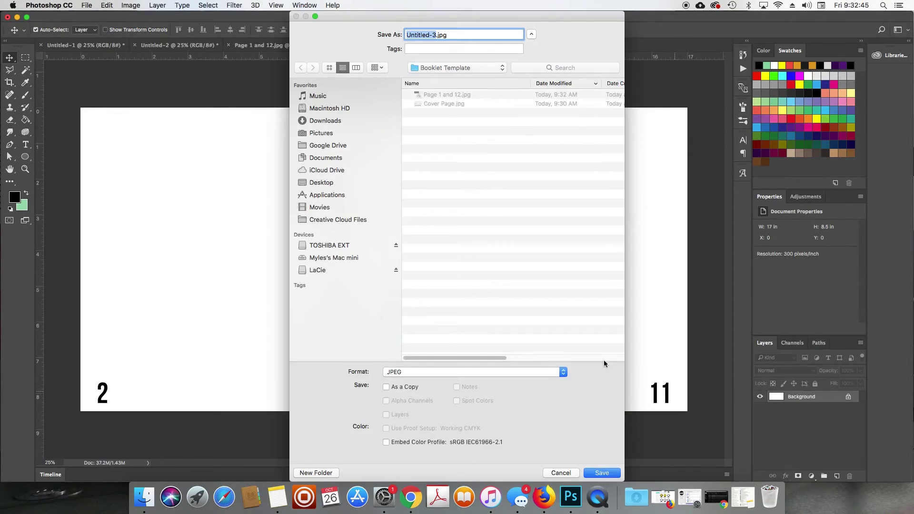
{"action": "left_click", "coordinate": [497, 373]}
{"action": "left_click", "coordinate": [497, 373]}
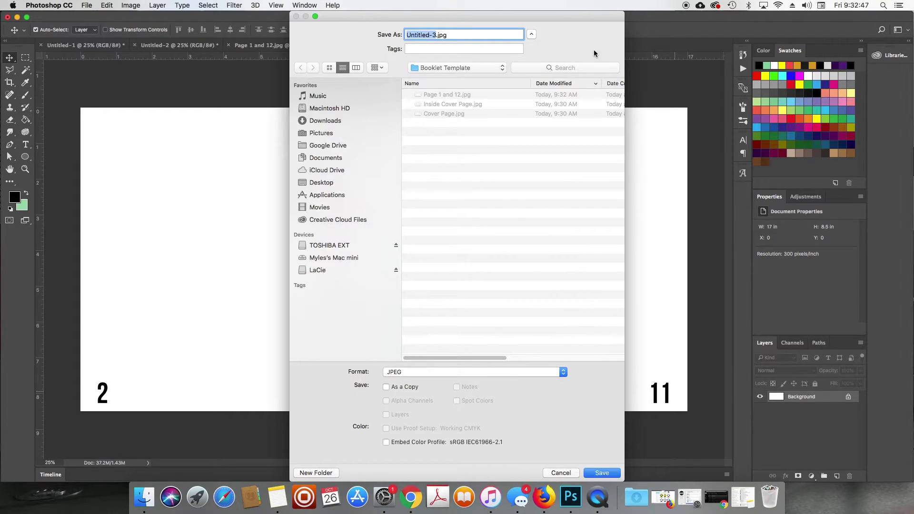
{"action": "type", "text": "Page 2 and 11"}
{"action": "key", "text": "Return"}
{"action": "key", "text": "Return"}
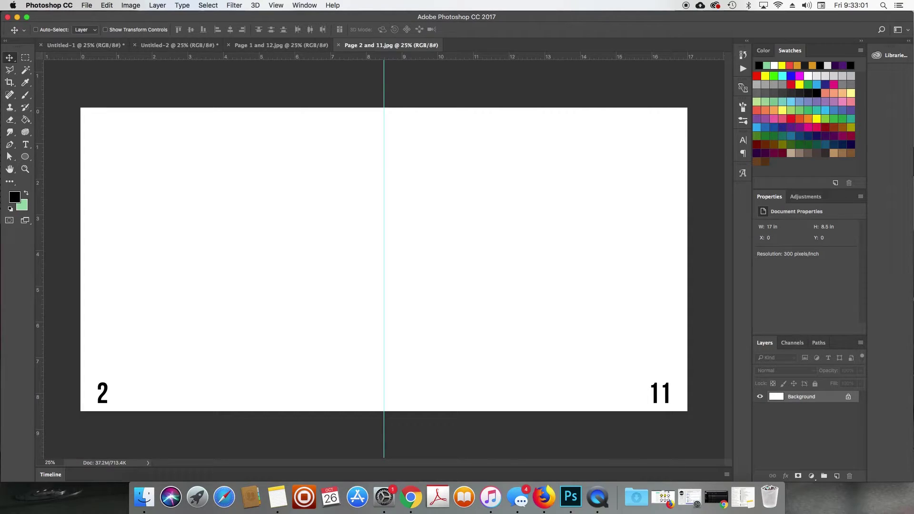
Step: Create another 17 × 8.5 inch document at 300 pixels/inch for the third page spread, with a vertical guide at its centre
{"action": "key", "text": "super"}
{"action": "key", "text": "super"}
{"action": "key", "text": "super+n"}
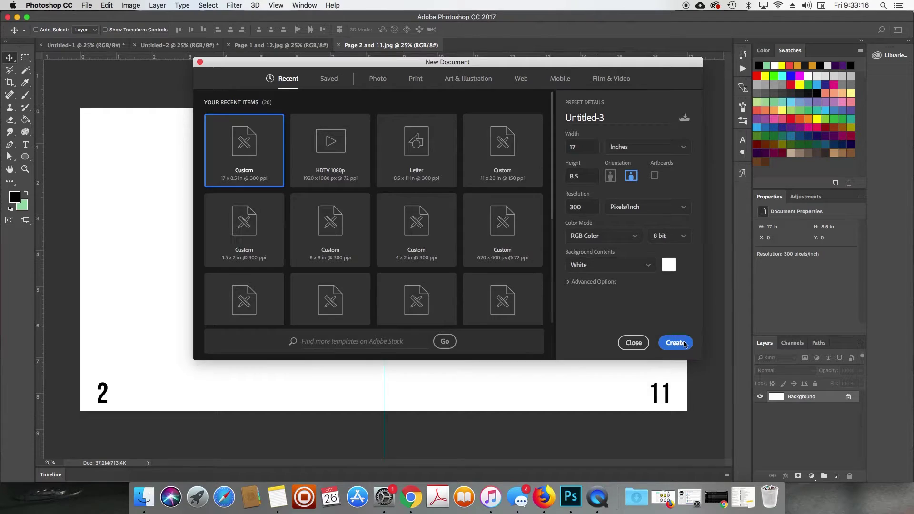
{"action": "left_click", "coordinate": [684, 343]}
{"action": "left_click_drag", "start_coordinate": [38, 272], "coordinate": [384, 204]}
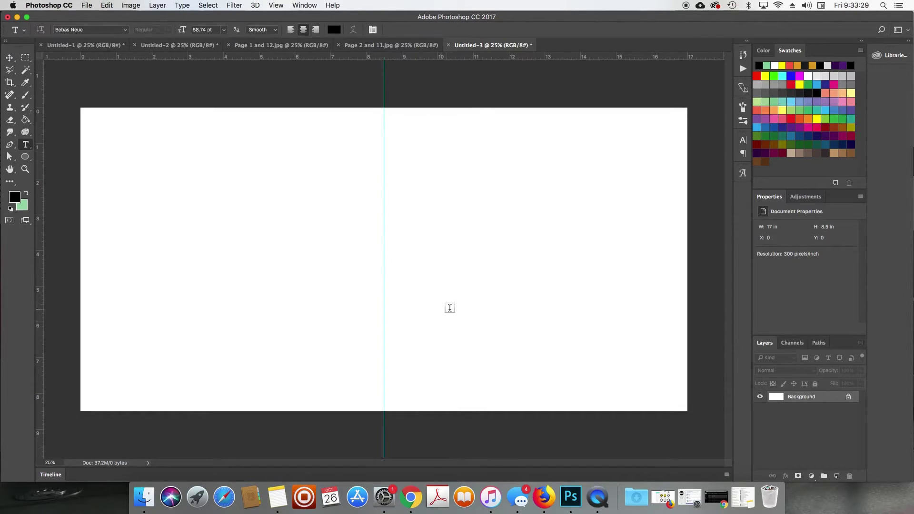
Step: Add the page number 3 at 58.74 pt in the lower-right corner of the blank canvas
{"action": "key", "text": "t"}
{"action": "left_click", "coordinate": [659, 395]}
{"action": "type", "text": "3"}
{"action": "key", "text": "super+Return"}
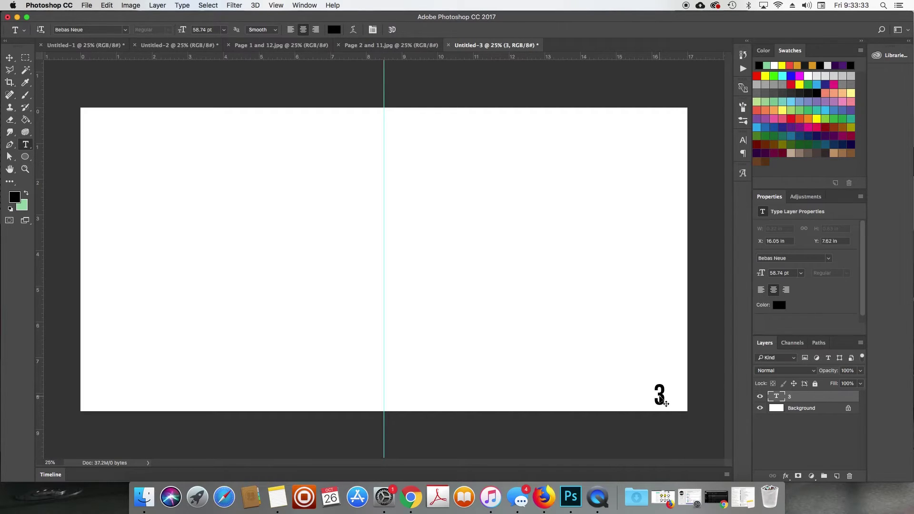
Step: Duplicate the 3 into the lower-left corner of the canvas and change the copy to 10
{"action": "key", "text": "v"}
{"action": "left_click_drag", "start_coordinate": [663, 397], "coordinate": [108, 440]}
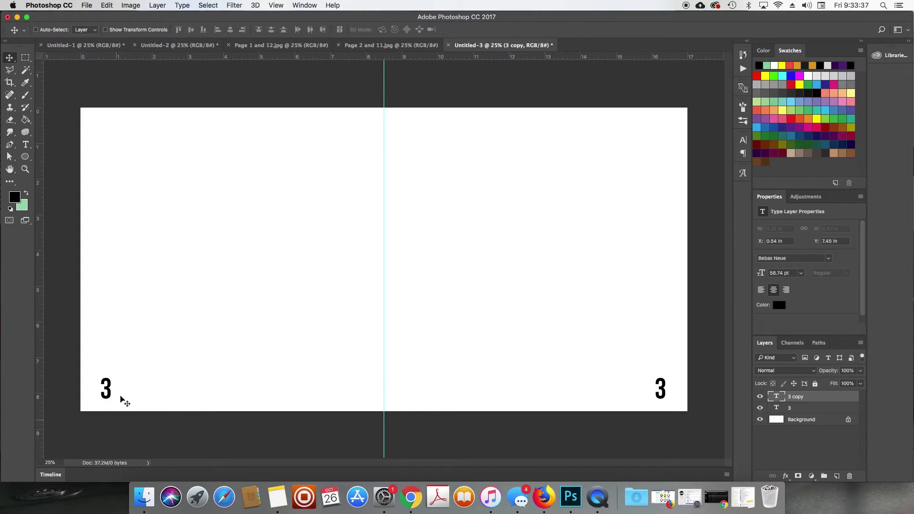
{"action": "key", "text": "t"}
{"action": "double_click", "coordinate": [98, 387]}
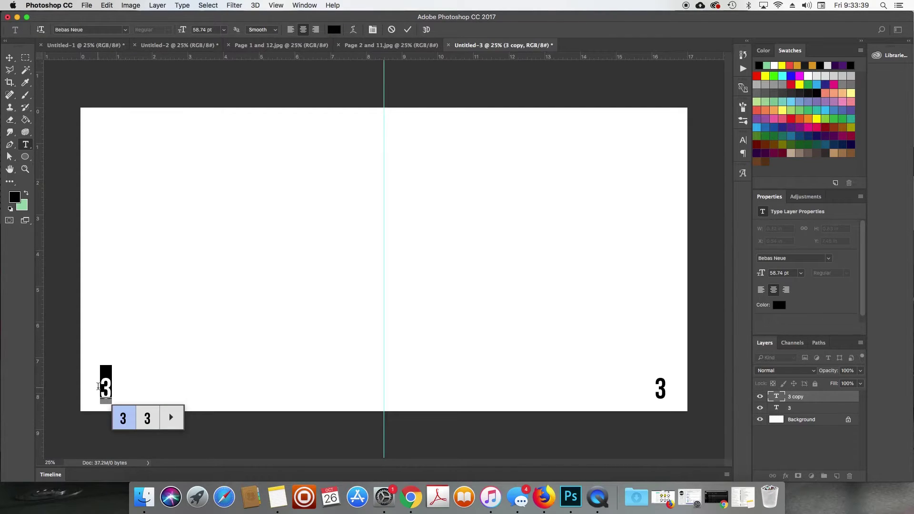
{"action": "type", "text": "0"}
{"action": "key", "text": "super+Return"}
{"action": "left_click", "coordinate": [99, 386]}
{"action": "type", "text": "1"}
{"action": "key", "text": "super+Return"}
{"action": "key", "text": "v"}
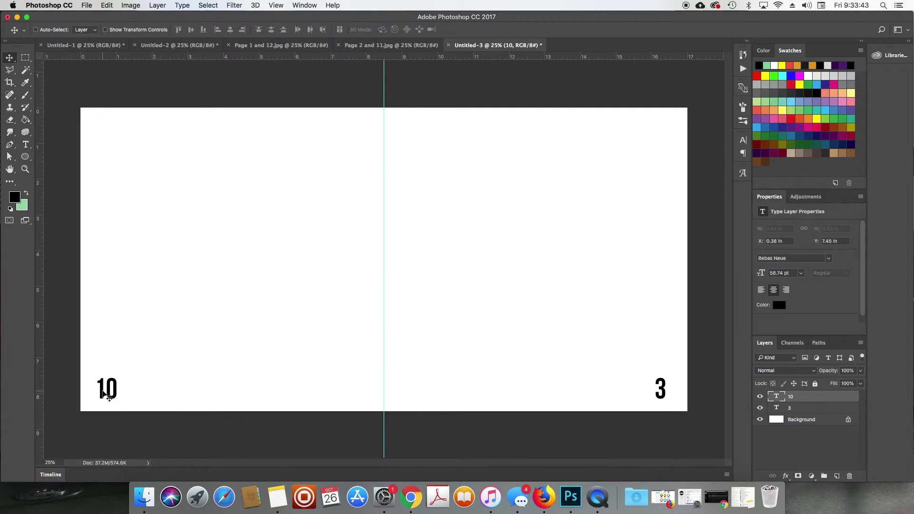
Step: Merge all layers into the Background and save the spread as Page 3 and 10 in JPEG format
{"action": "key", "text": "super+shift+e"}
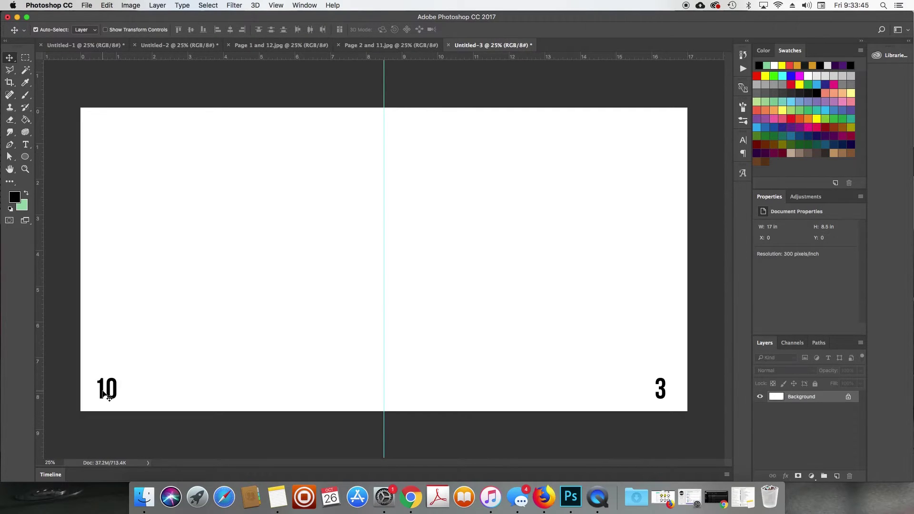
{"action": "key", "text": "super+shift+s"}
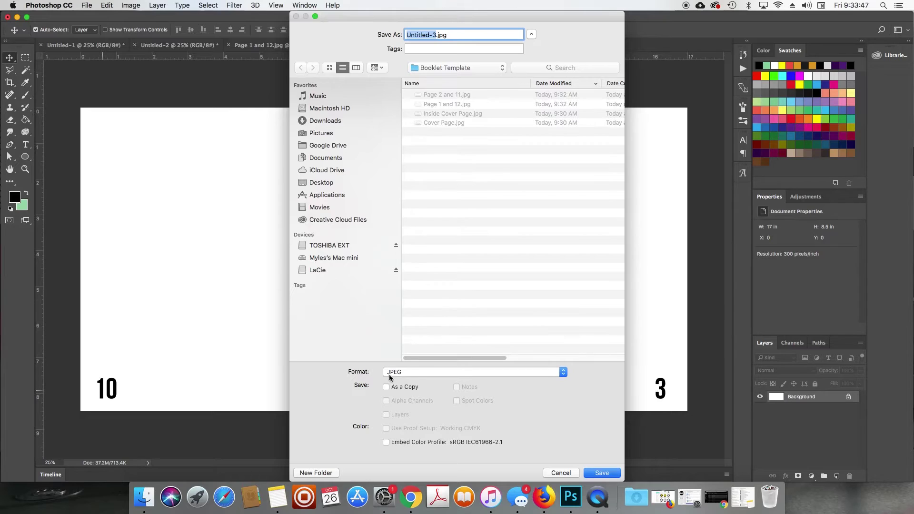
{"action": "type", "text": "Page 3 and 10"}
{"action": "key", "text": "Return"}
{"action": "key", "text": "Return"}
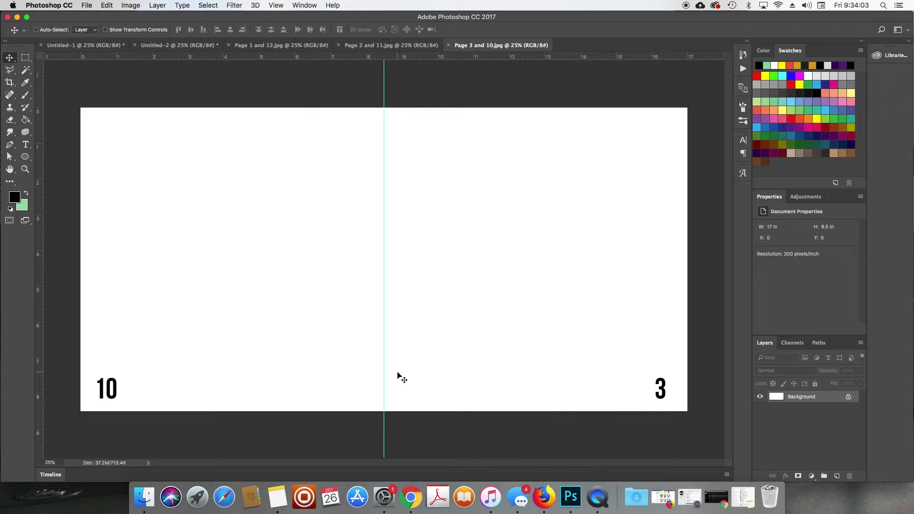
Step: Create a new 17 × 8.5 inch document at 300 pixels/inch for the fourth page spread, with a vertical guide at its centre
{"action": "key", "text": "super"}
{"action": "key", "text": "super+n"}
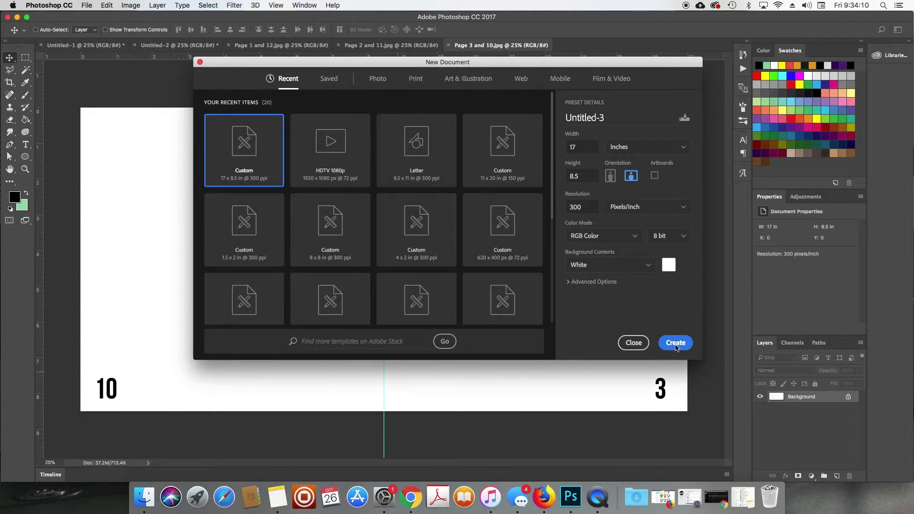
{"action": "left_click", "coordinate": [675, 342]}
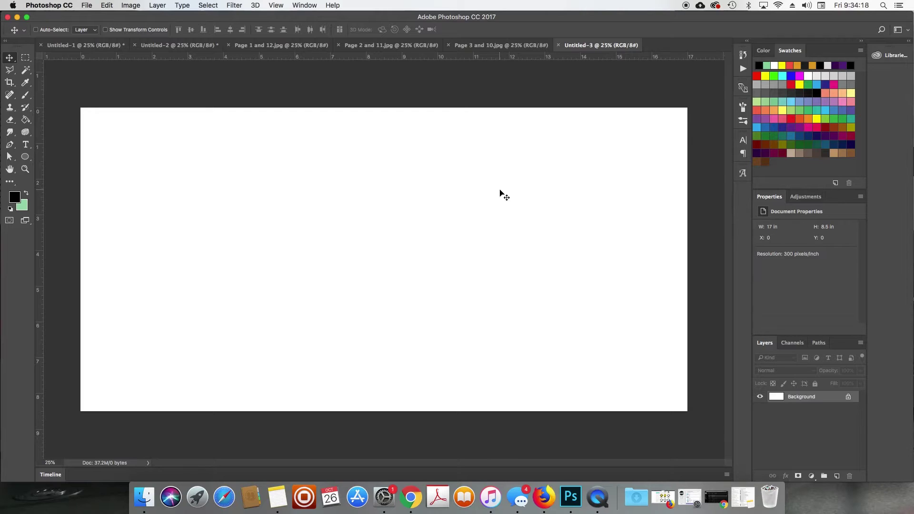
{"action": "left_click_drag", "start_coordinate": [48, 284], "coordinate": [122, 245]}
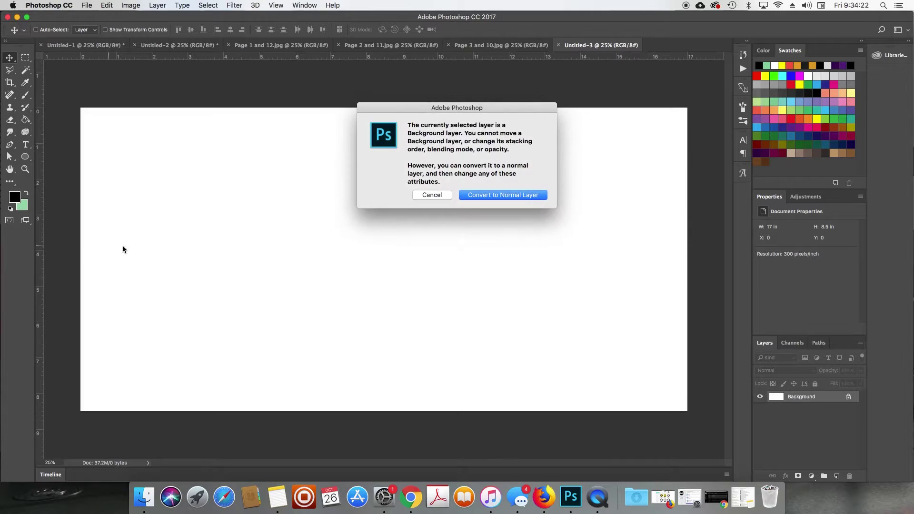
{"action": "left_click", "coordinate": [432, 194]}
{"action": "left_click_drag", "start_coordinate": [37, 256], "coordinate": [383, 188]}
Step: Add the page number 9 at 58.74 pt in the lower-right corner of the blank canvas
{"action": "key", "text": "t"}
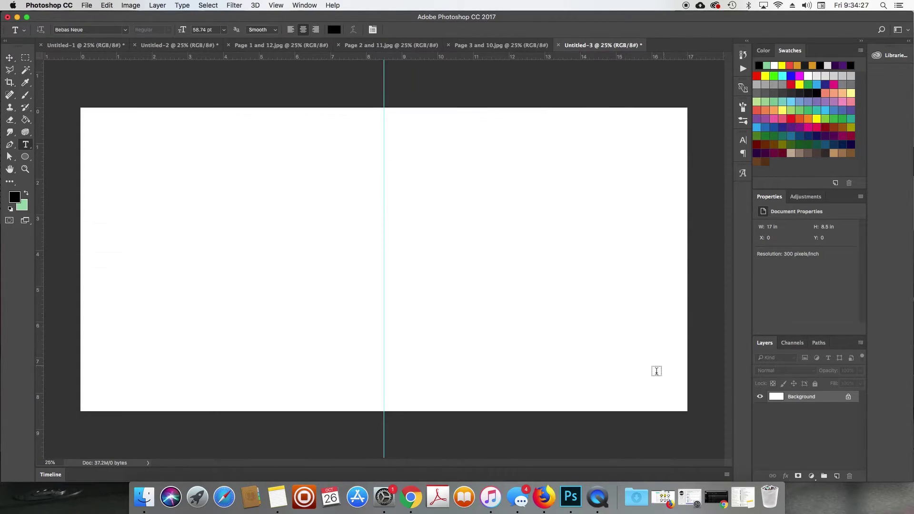
{"action": "left_click", "coordinate": [654, 391]}
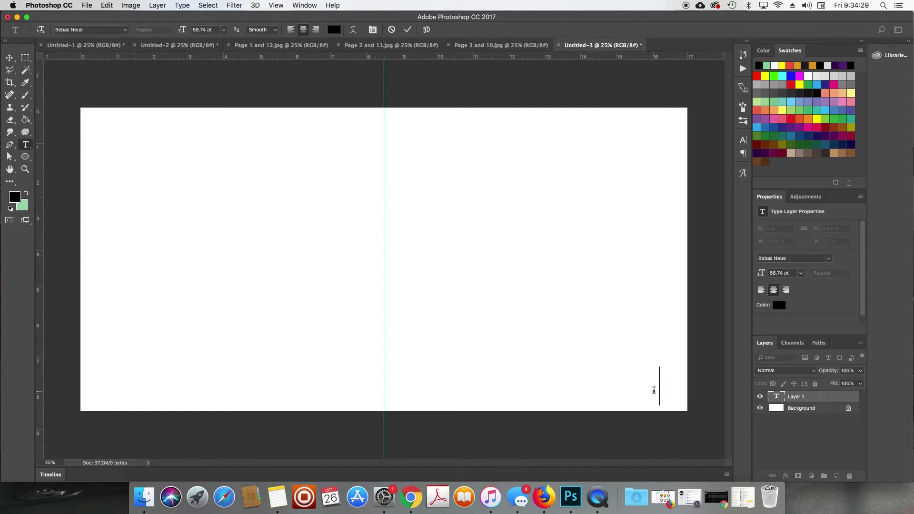
{"action": "type", "text": "9"}
{"action": "key", "text": "super+Return"}
Step: Duplicate the 9 into the lower-left corner of the canvas and change the copy to 4
{"action": "key", "text": "v"}
{"action": "left_click_drag", "start_coordinate": [656, 391], "coordinate": [104, 399]}
{"action": "key", "text": "t"}
{"action": "double_click", "coordinate": [105, 400]}
{"action": "type", "text": "9"}
{"action": "key", "text": "super+Return"}
{"action": "key", "text": "v"}
{"action": "key", "text": "t"}
{"action": "double_click", "coordinate": [101, 391]}
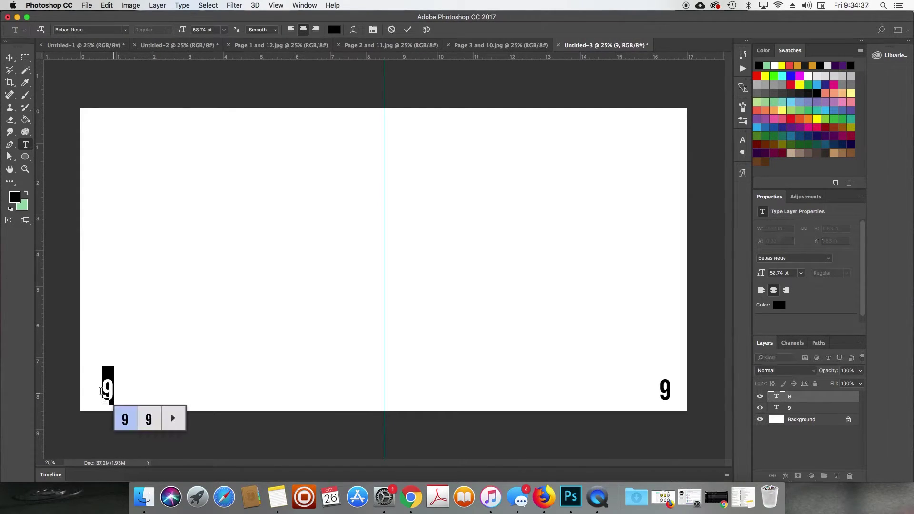
{"action": "type", "text": "41"}
{"action": "key", "text": "BackSpace"}
{"action": "key", "text": "super+Return"}
{"action": "key", "text": "v"}
Step: Merge all layers into the Background and save the spread as Page 9 and 4 in JPEG format
{"action": "key", "text": "shift+super+e"}
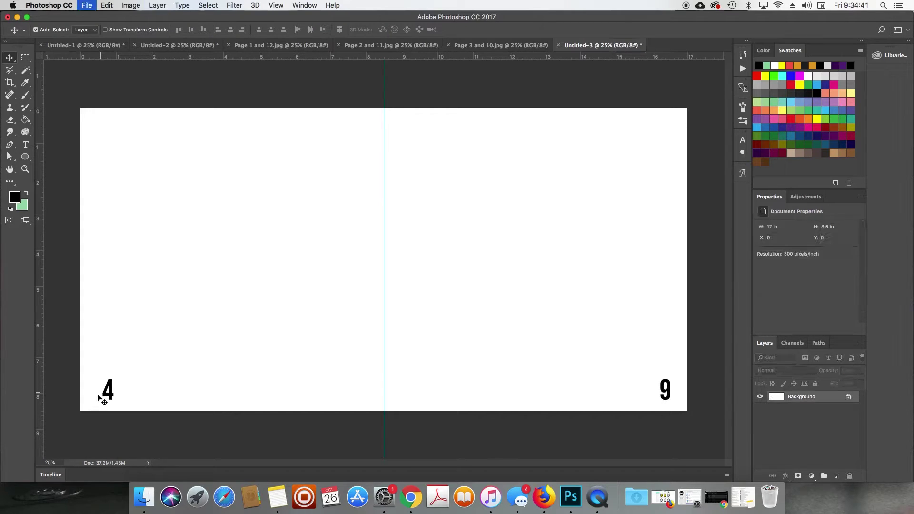
{"action": "key", "text": "shift+super+s"}
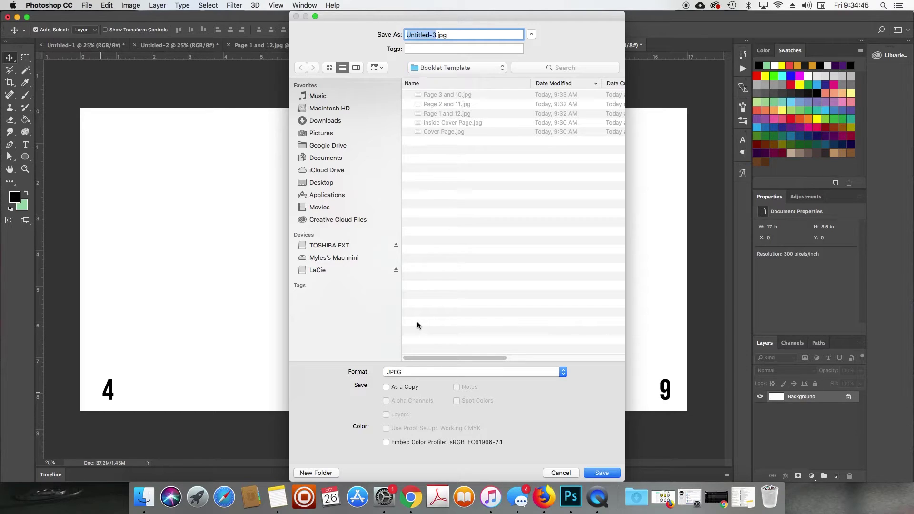
{"action": "type", "text": "Page 9 and 4"}
{"action": "key", "text": "Return"}
{"action": "key", "text": "Return"}
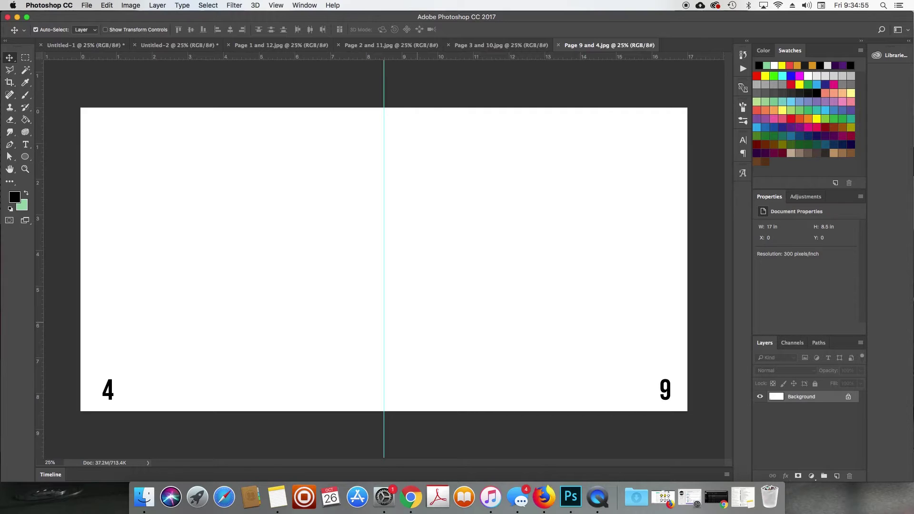
Step: Create another 17 × 8.5 inch document with a vertical centre guide and add the page number 5 in its lower-right corner
{"action": "key", "text": "super+shift+n"}
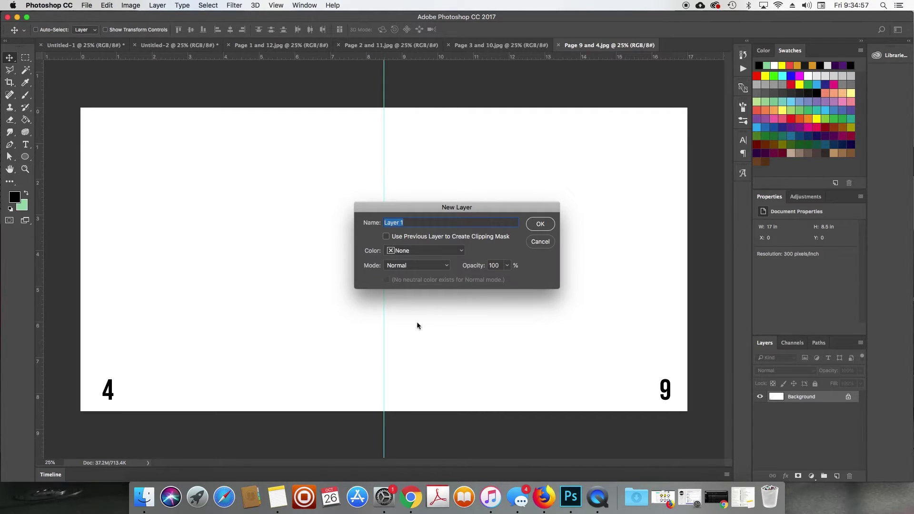
{"action": "key", "text": "Escape"}
{"action": "key", "text": "super+n"}
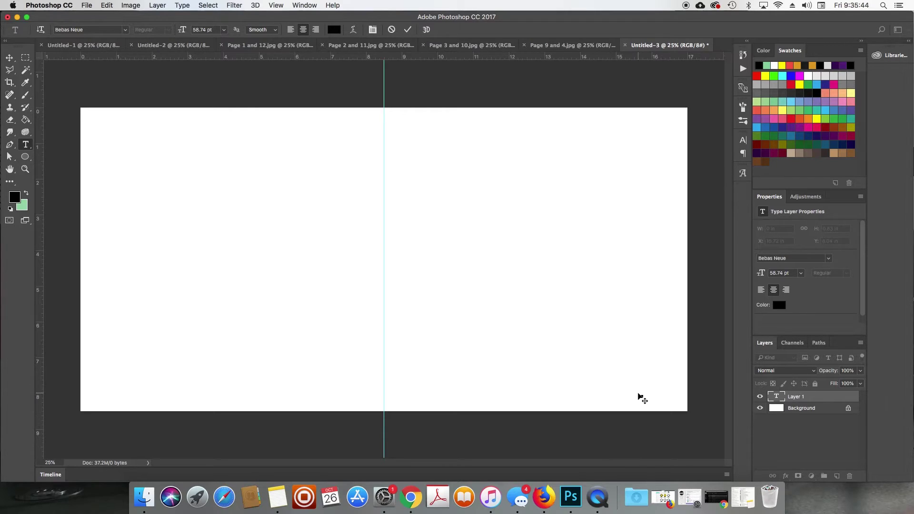
{"action": "type", "text": "5"}
{"action": "key", "text": "super+Return"}
Step: Duplicate the 5 into the lower-left corner of the canvas and change the copy to 8
{"action": "left_click_drag", "start_coordinate": [641, 396], "coordinate": [118, 444]}
{"action": "key", "text": "t"}
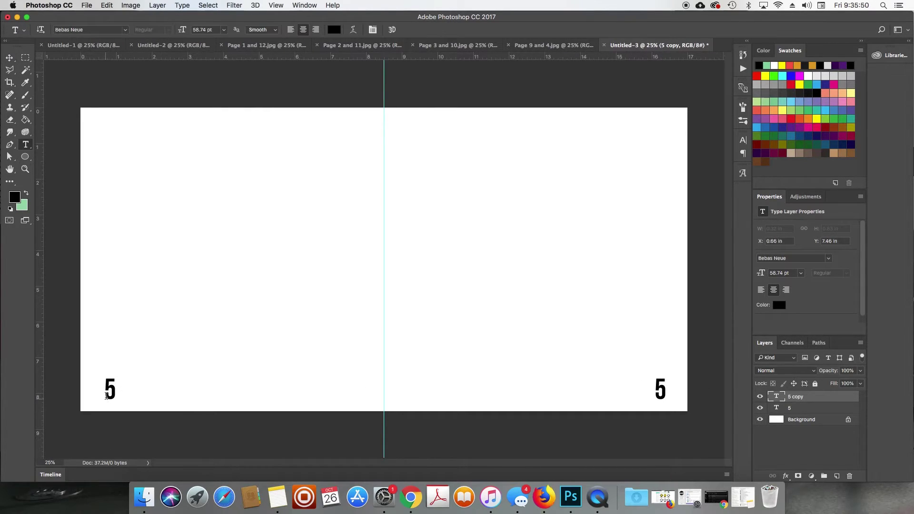
{"action": "double_click", "coordinate": [112, 388]}
{"action": "type", "text": "5"}
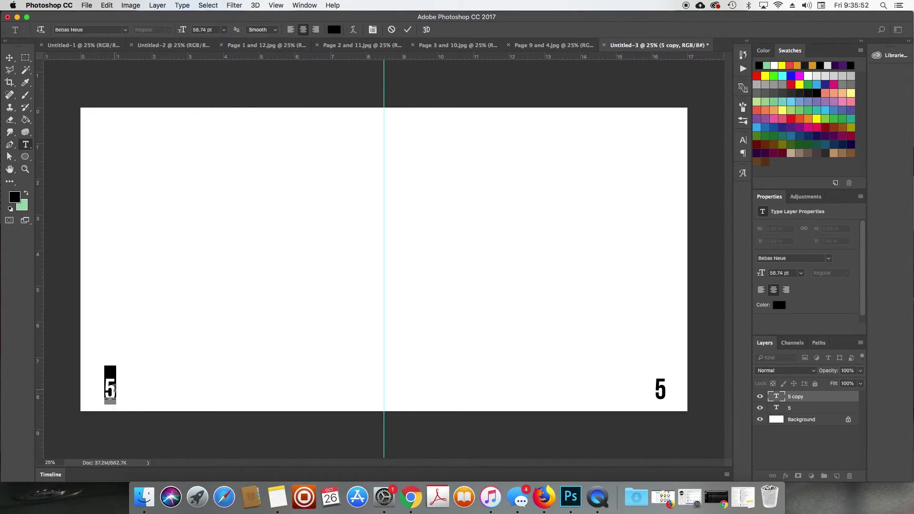
{"action": "key", "text": "super+Return"}
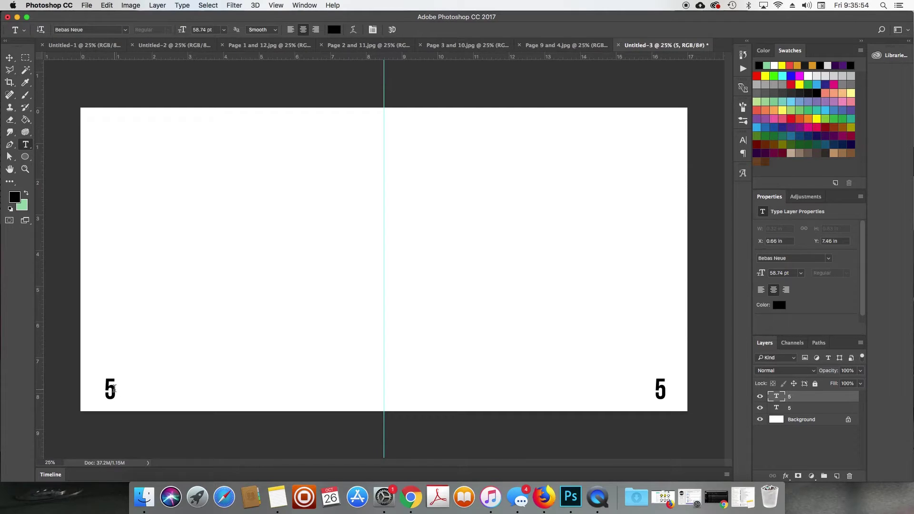
{"action": "double_click", "coordinate": [114, 387]}
{"action": "type", "text": "8"}
{"action": "key", "text": "super+Return"}
{"action": "key", "text": "v"}
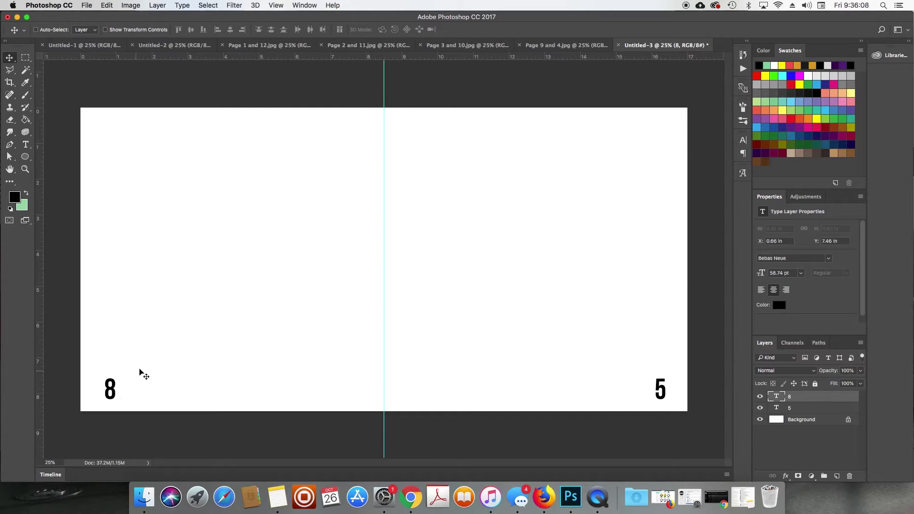
Step: Merge all layers and save the spread as Page 5 and 8 in JPEG format at quality 9
{"action": "key", "text": "super+shift+e"}
{"action": "key", "text": "super+shift+s"}
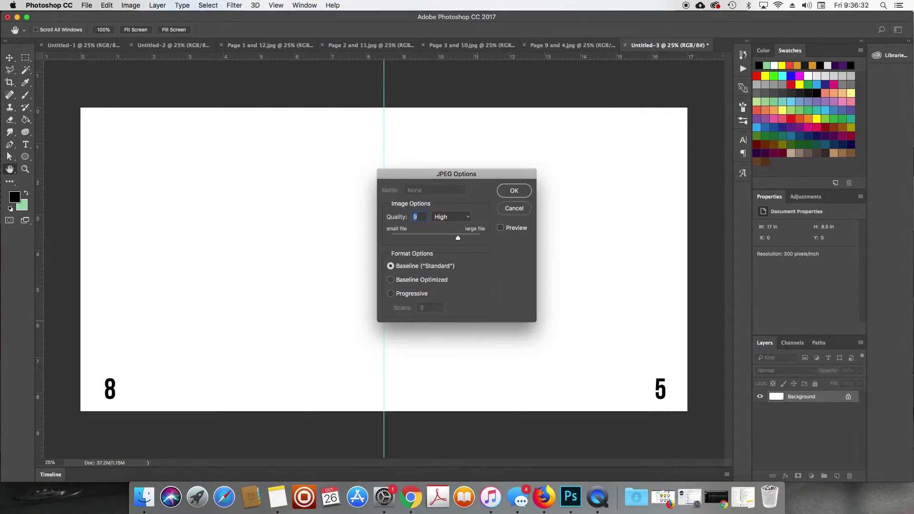
{"action": "key", "text": "Return"}
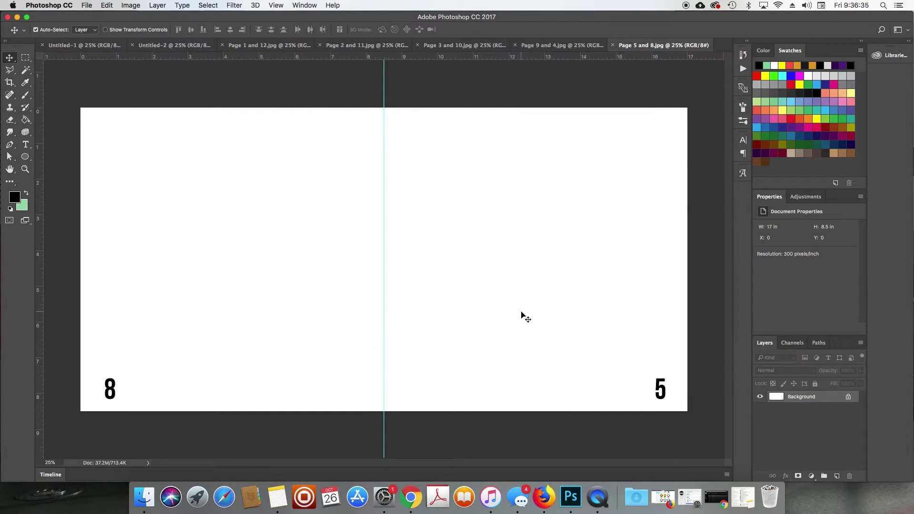
Step: Create another 17 × 8.5 inch document at 300 pixels/inch for the last page spread, with a vertical guide at its centre
{"action": "key", "text": "super+n"}
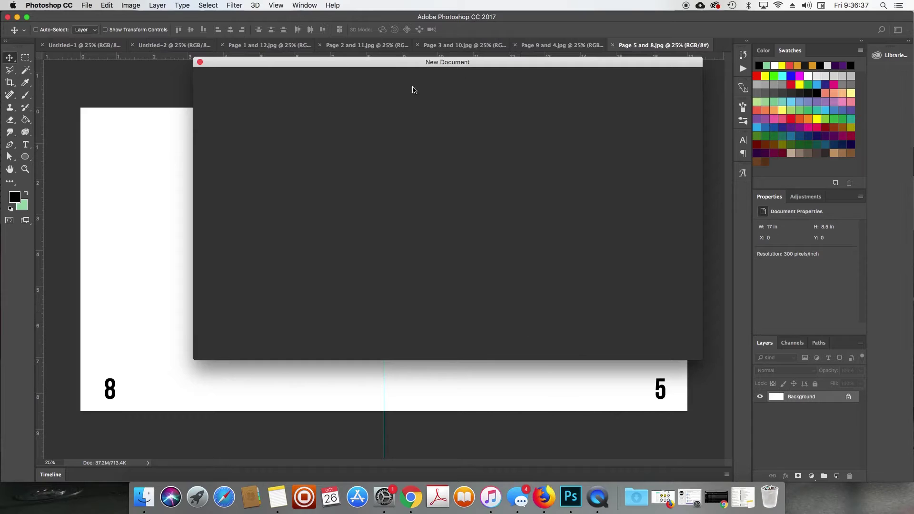
{"action": "left_click", "coordinate": [667, 350]}
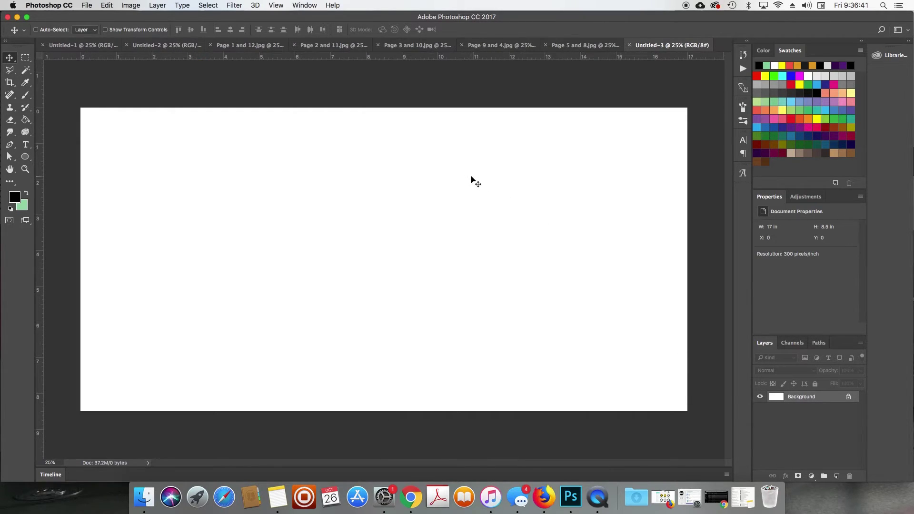
{"action": "left_click_drag", "start_coordinate": [38, 325], "coordinate": [384, 229]}
Step: Add the page number 7 at 58.74 pt in the lower-right corner of the blank canvas
{"action": "key", "text": "t"}
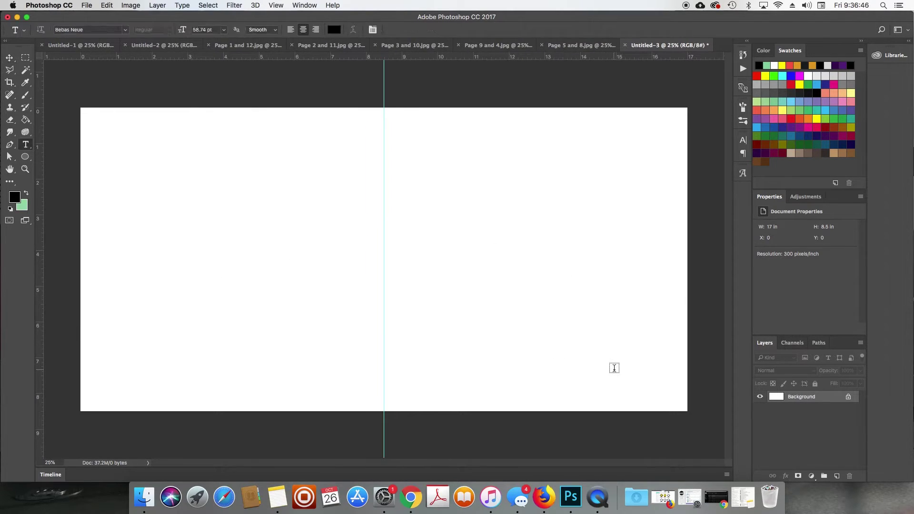
{"action": "left_click", "coordinate": [656, 386]}
{"action": "type", "text": "6"}
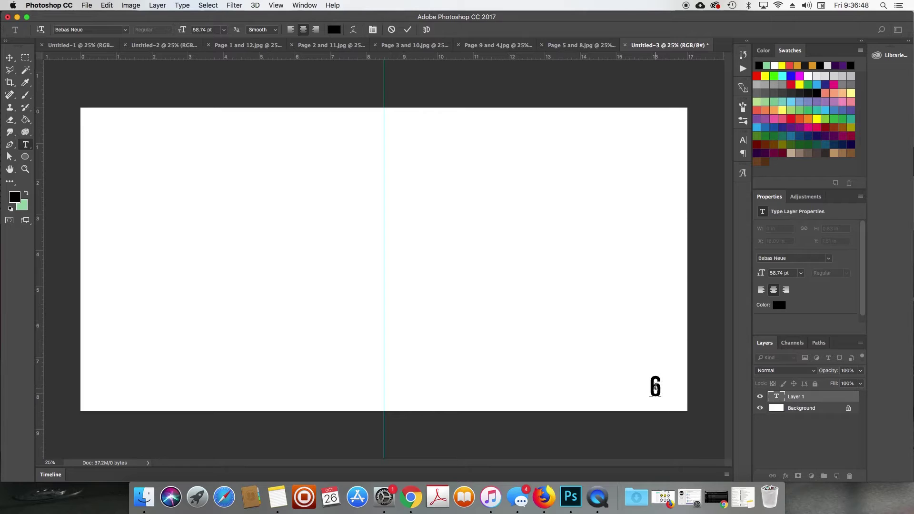
{"action": "key", "text": "BackSpace"}
{"action": "type", "text": "7"}
{"action": "key", "text": "super+Return"}
Step: Duplicate the 7 into the lower-left corner of the canvas and change the copy to 6
{"action": "key", "text": "v"}
{"action": "key", "text": "super+j"}
{"action": "left_click_drag", "start_coordinate": [660, 384], "coordinate": [95, 433]}
{"action": "key", "text": "t"}
{"action": "double_click", "coordinate": [104, 386]}
{"action": "type", "text": "6"}
{"action": "key", "text": "super+Return"}
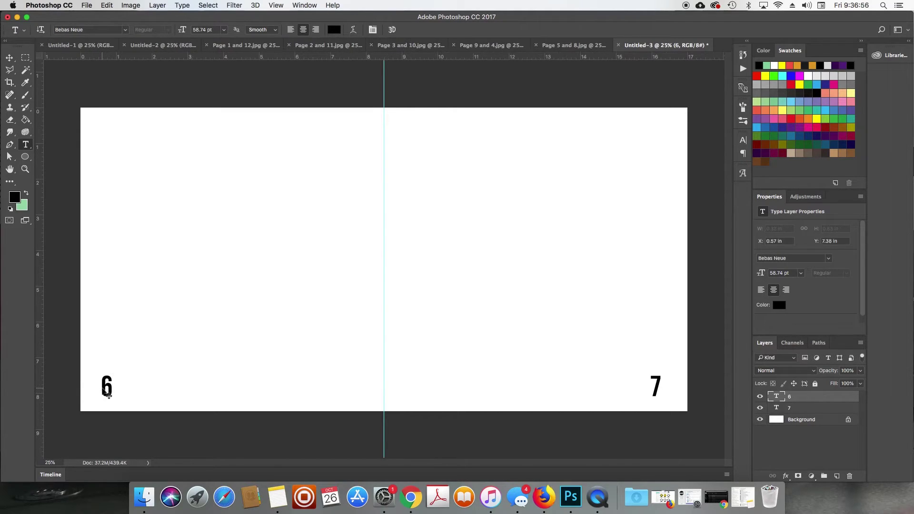
Step: Merge all layers into the Background and save the spread as Page 6 and 7 in JPEG format
{"action": "key", "text": "v"}
{"action": "key", "text": "shift+super+e"}
{"action": "key", "text": "shift+super+s"}
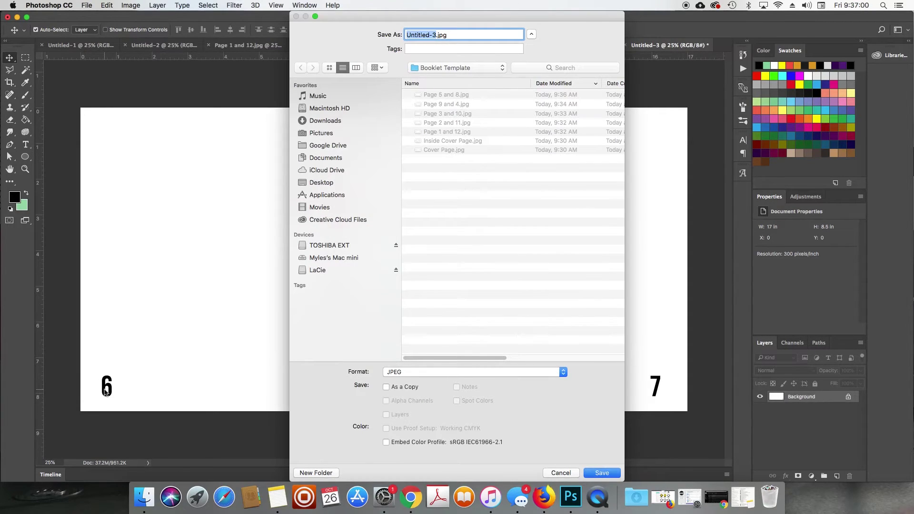
{"action": "type", "text": "Page 6 and 7"}
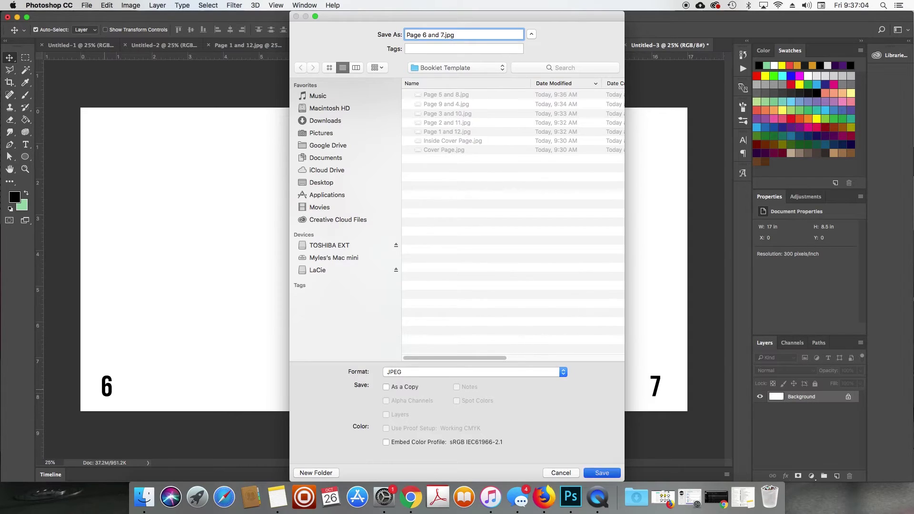
{"action": "key", "text": "Return"}
{"action": "key", "text": "Return"}
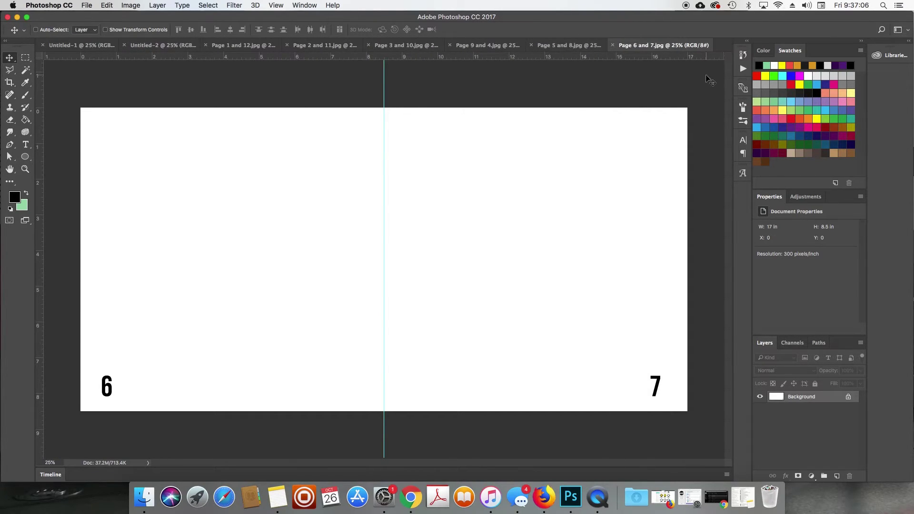
Step: Save the Page 9 and 4 spread again as a JPEG under the name Page 4 and 9
{"action": "left_click", "coordinate": [494, 50]}
{"action": "key", "text": "super+shift+s"}
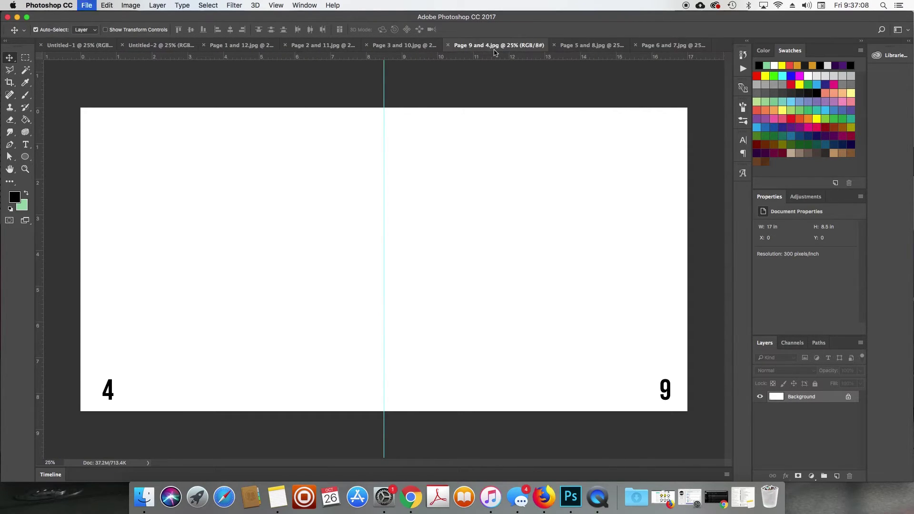
{"action": "left_click", "coordinate": [423, 35]}
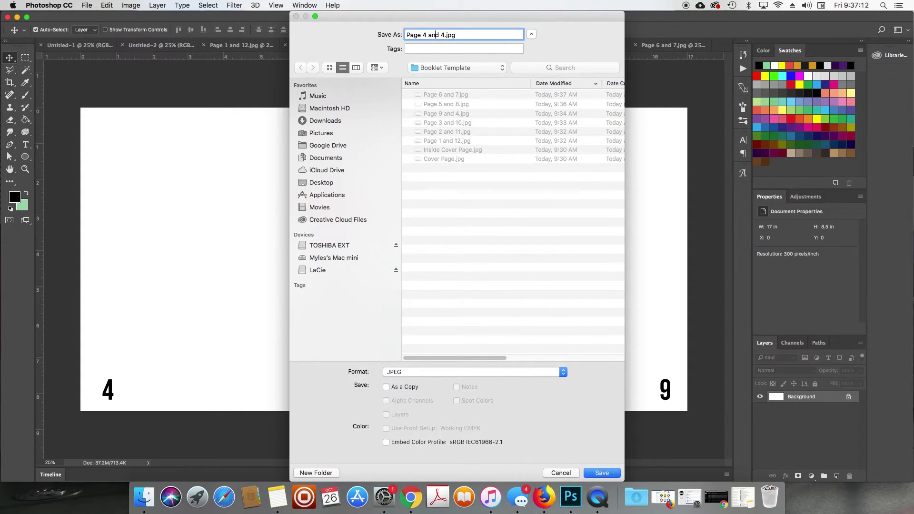
{"action": "type", "text": "9"}
{"action": "key", "text": "Return"}
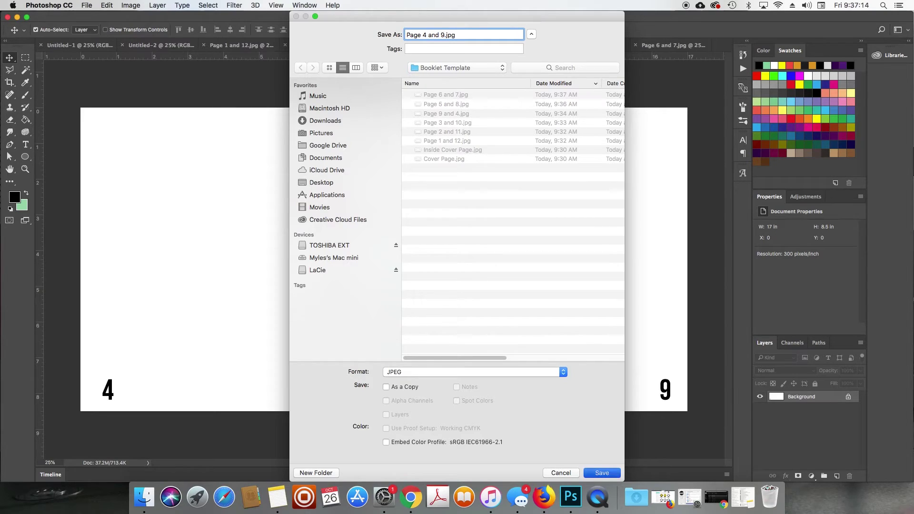
{"action": "key", "text": "Return"}
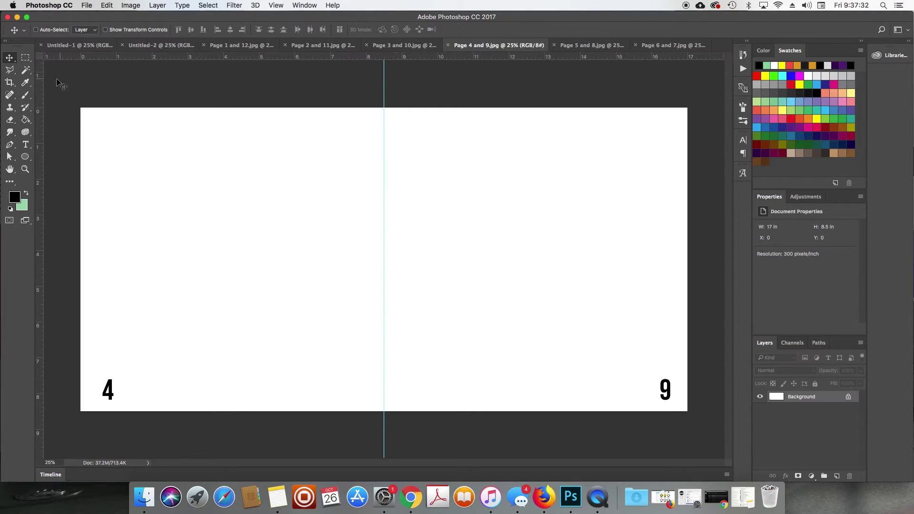
Step: Close the two untitled documents and open Inside Cover Page.jpg and Cover Page.jpg from the Booklet Template folder
{"action": "left_click", "coordinate": [68, 46]}
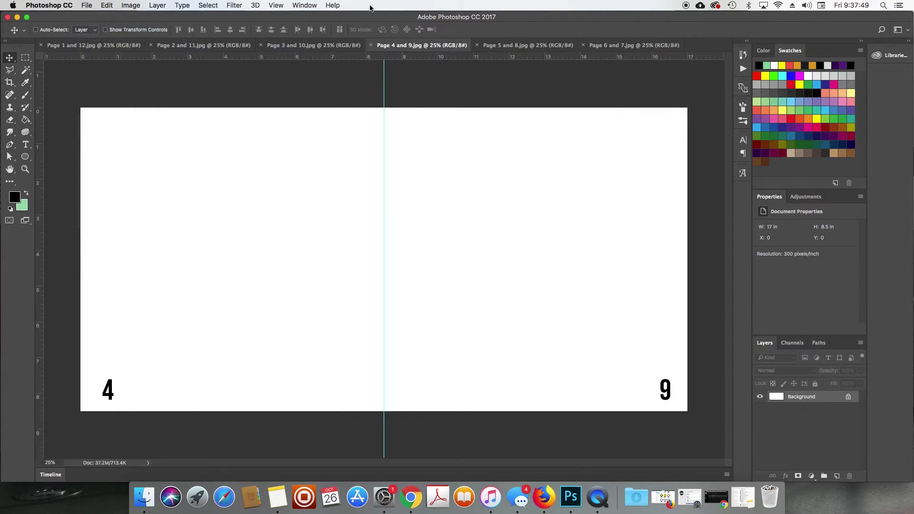
{"action": "key", "text": "super+o"}
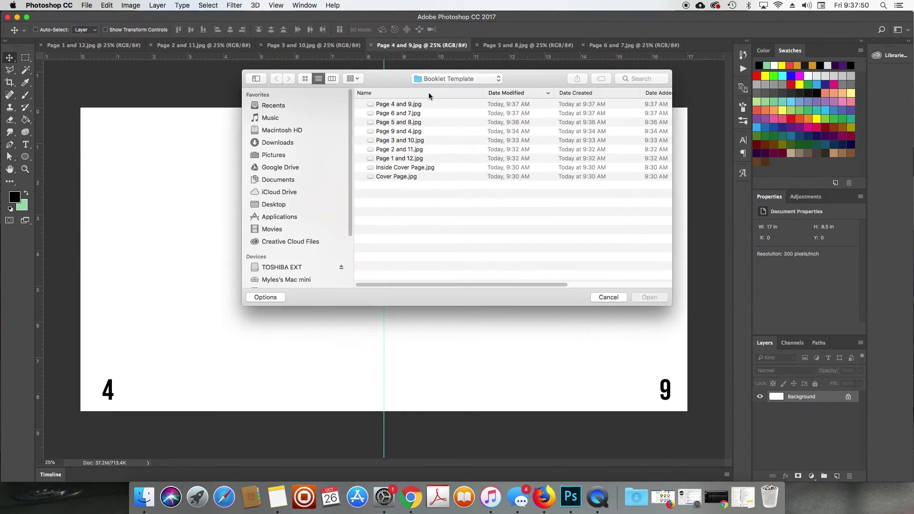
{"action": "left_click", "coordinate": [413, 170]}
{"action": "left_click", "coordinate": [415, 177], "text": "shift"}
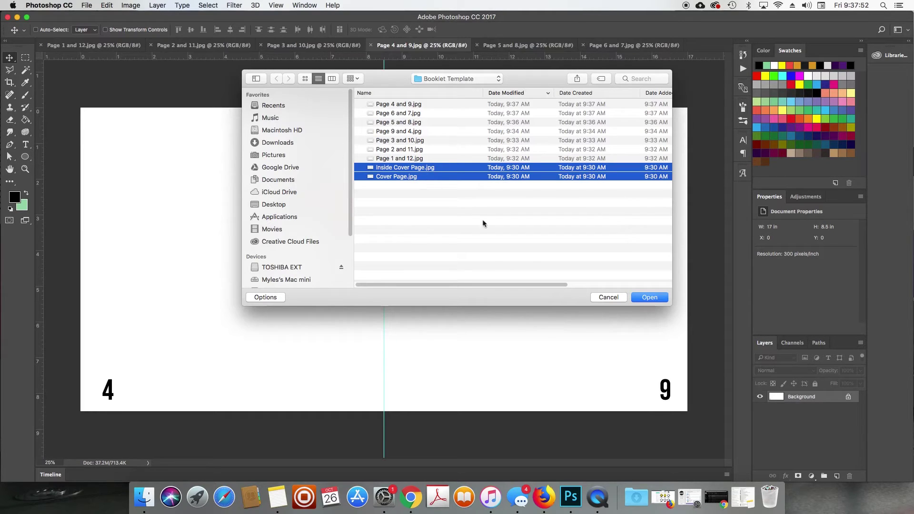
{"action": "left_click", "coordinate": [638, 304]}
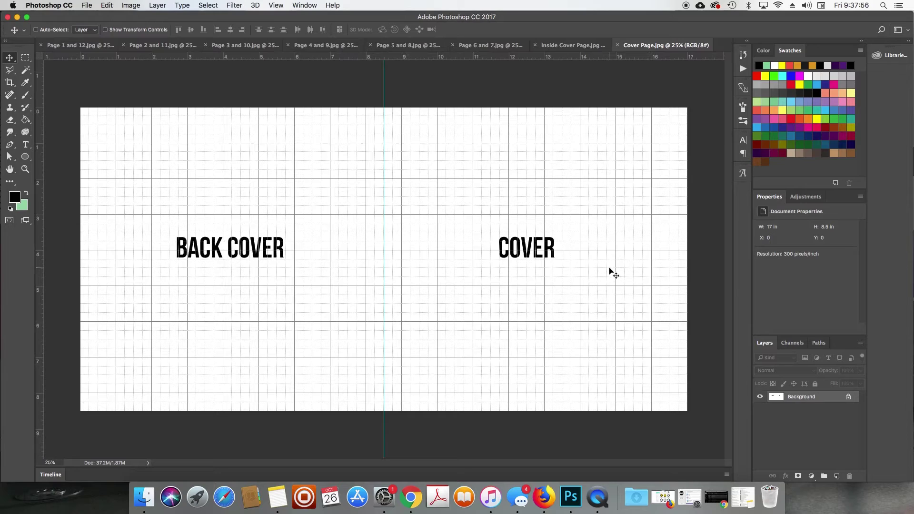
Step: Start an automated PDF Presentation as a multi-page document using all open files as the source
{"action": "left_click", "coordinate": [81, 6]}
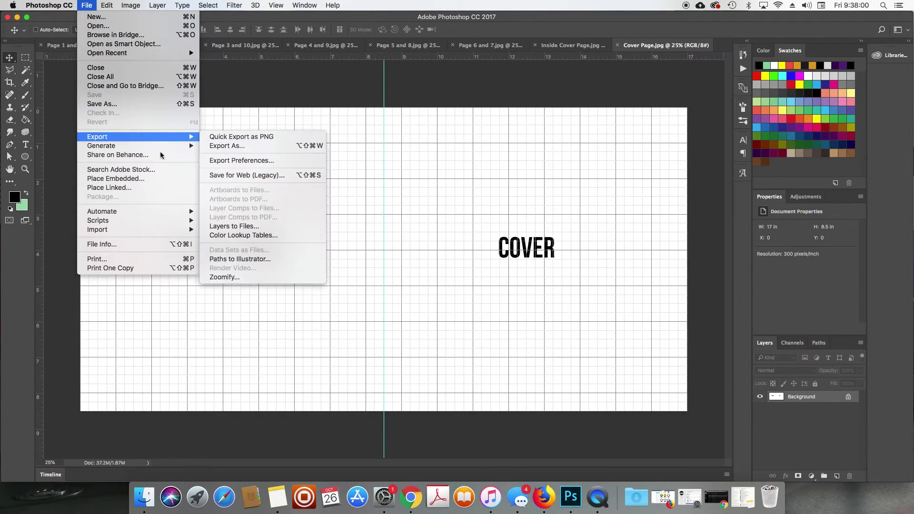
{"action": "mouse_move", "coordinate": [199, 212]}
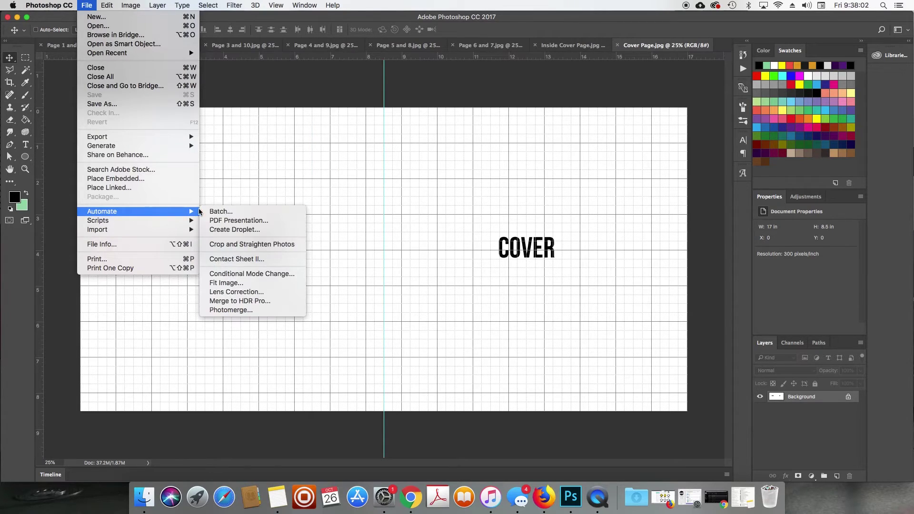
{"action": "left_click", "coordinate": [234, 220]}
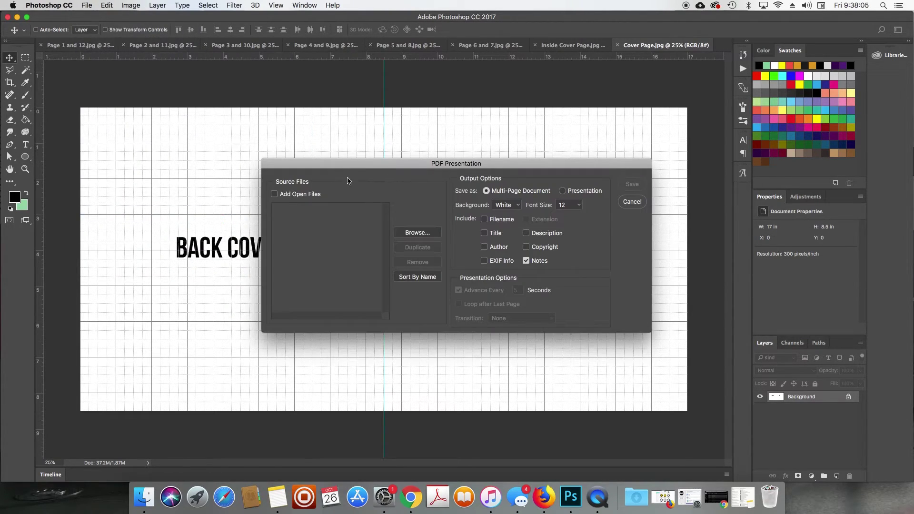
{"action": "left_click", "coordinate": [300, 194]}
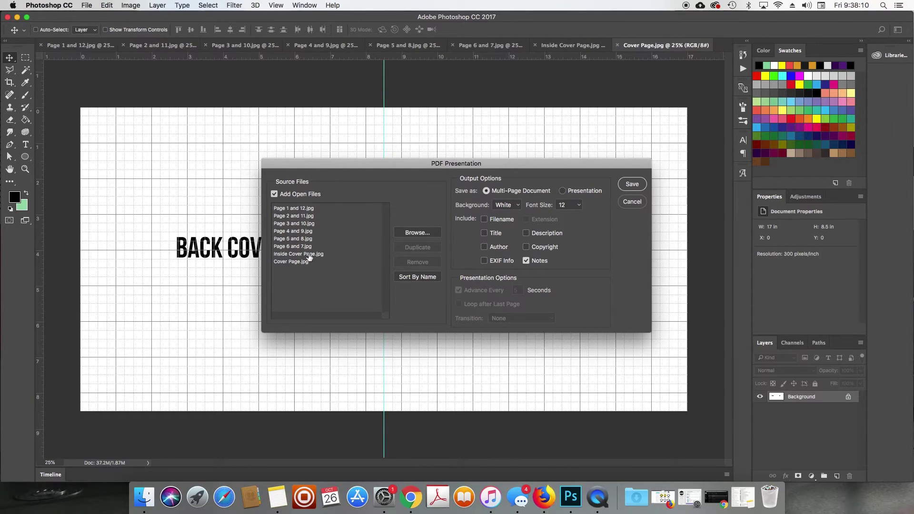
Step: Reorder the source files so Cover Page.jpg comes first and Inside Cover Page.jpg second, ahead of the numbered spreads
{"action": "left_click_drag", "start_coordinate": [309, 255], "coordinate": [311, 208]}
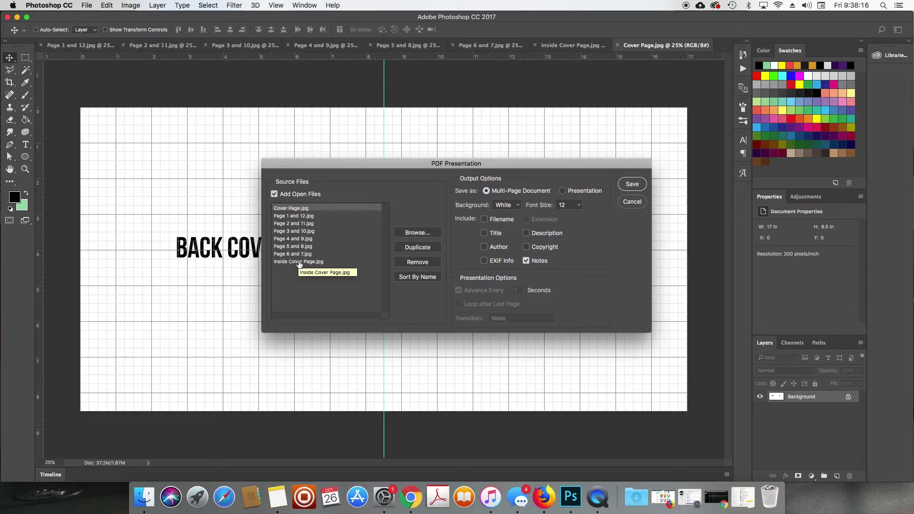
{"action": "left_click_drag", "start_coordinate": [299, 264], "coordinate": [313, 216]}
{"action": "left_click", "coordinate": [325, 223]}
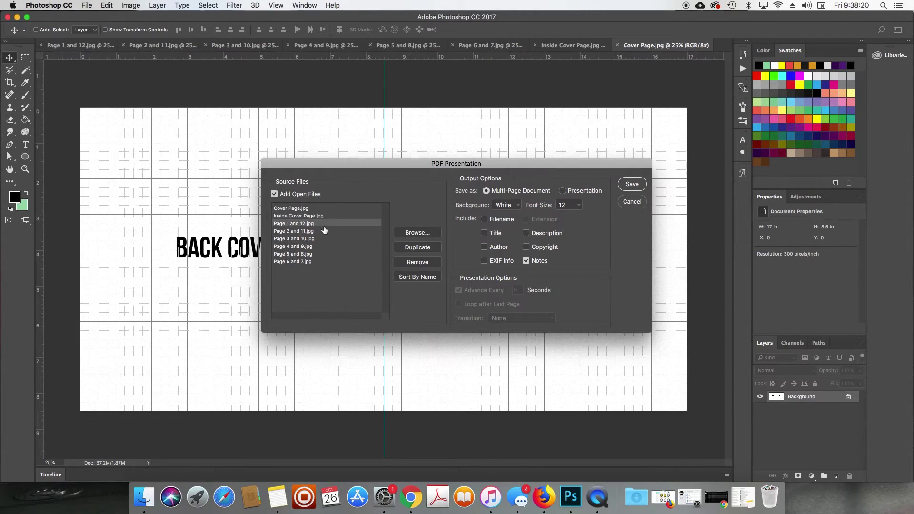
{"action": "left_click", "coordinate": [307, 262]}
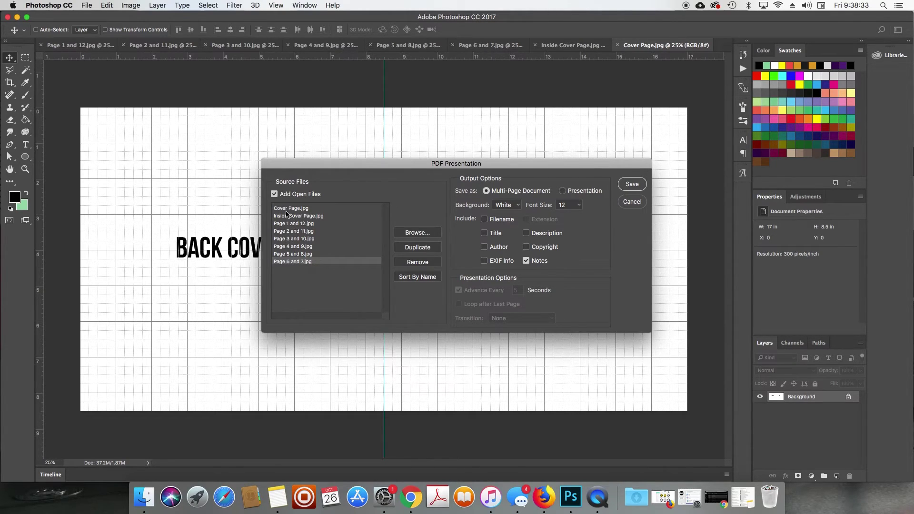
Step: Save the presentation under the name Book Template in the Booklet Template folder
{"action": "key", "text": "Return"}
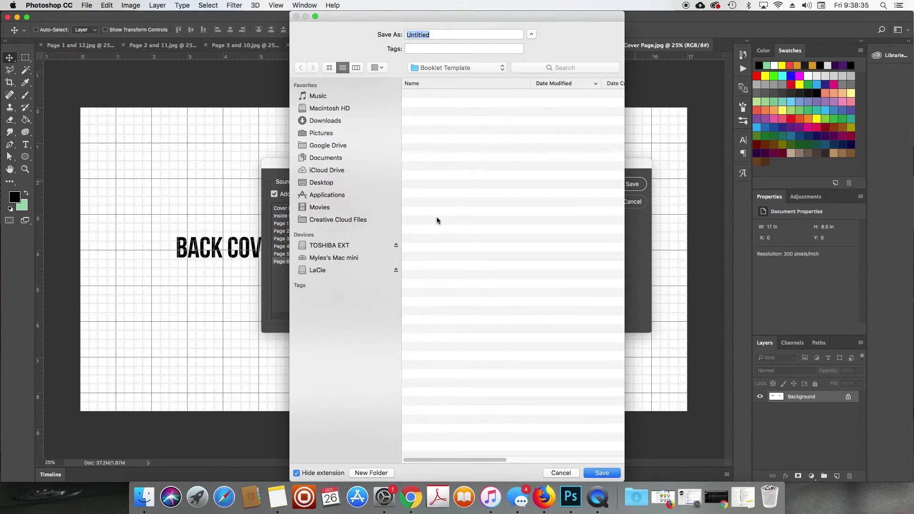
{"action": "left_click", "coordinate": [455, 67]}
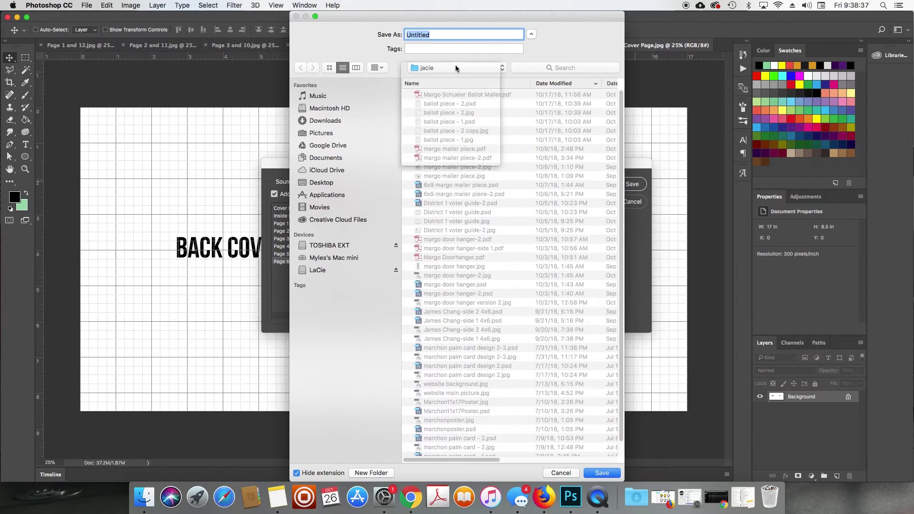
{"action": "left_click", "coordinate": [461, 120]}
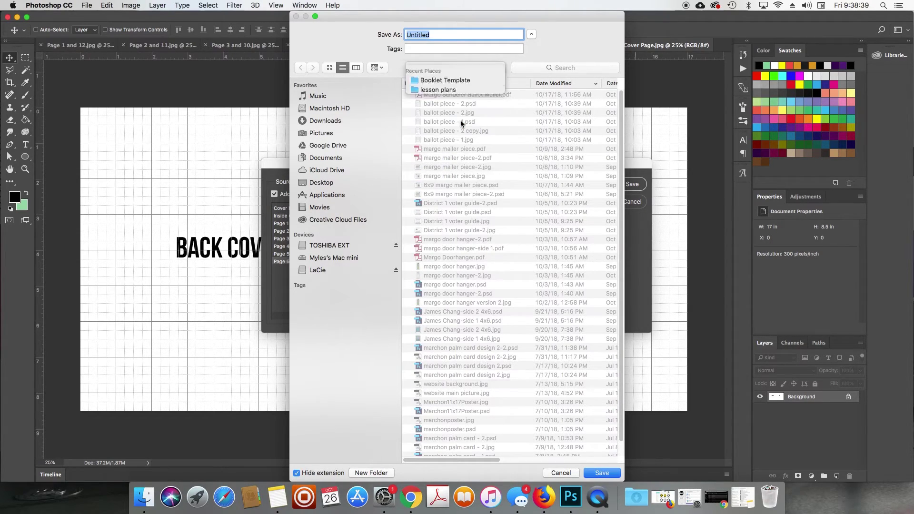
{"action": "type", "text": "Book Template"}
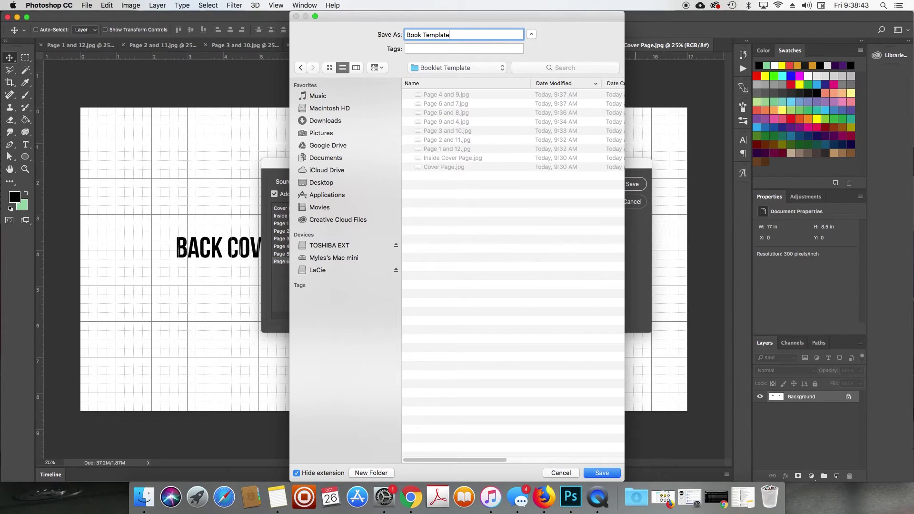
{"action": "left_click", "coordinate": [613, 471]}
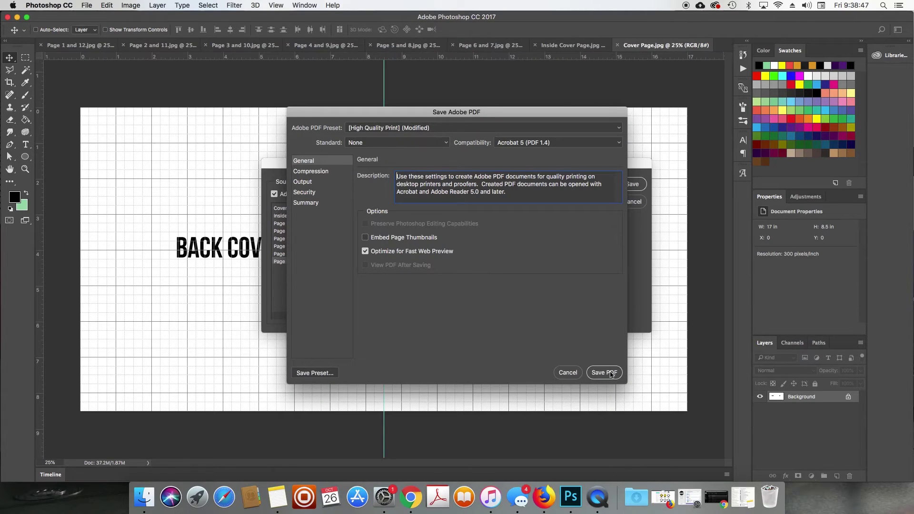
{"action": "left_click", "coordinate": [417, 128]}
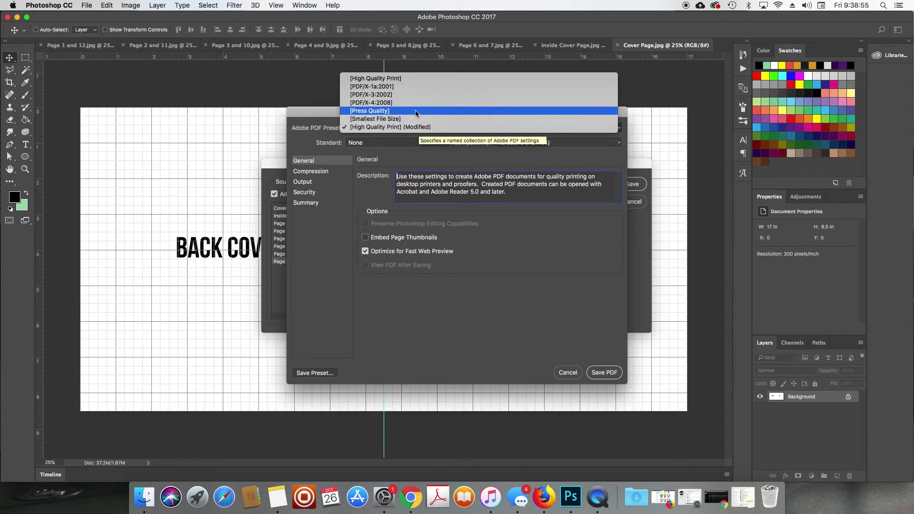
{"action": "left_click", "coordinate": [559, 294]}
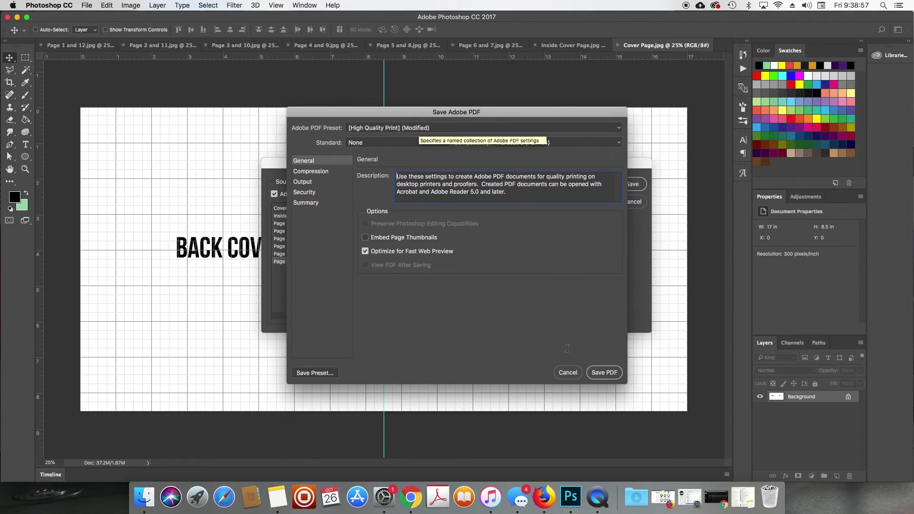
{"action": "left_click", "coordinate": [437, 129]}
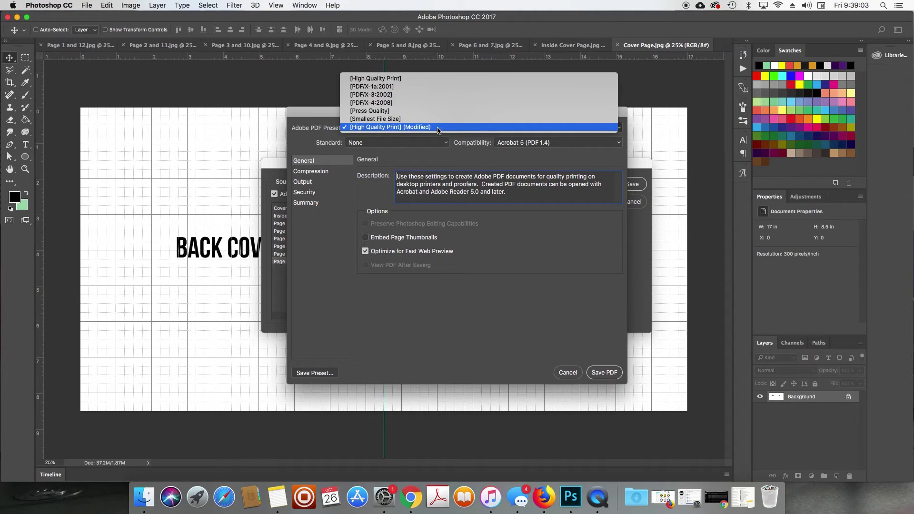
{"action": "left_click", "coordinate": [437, 127]}
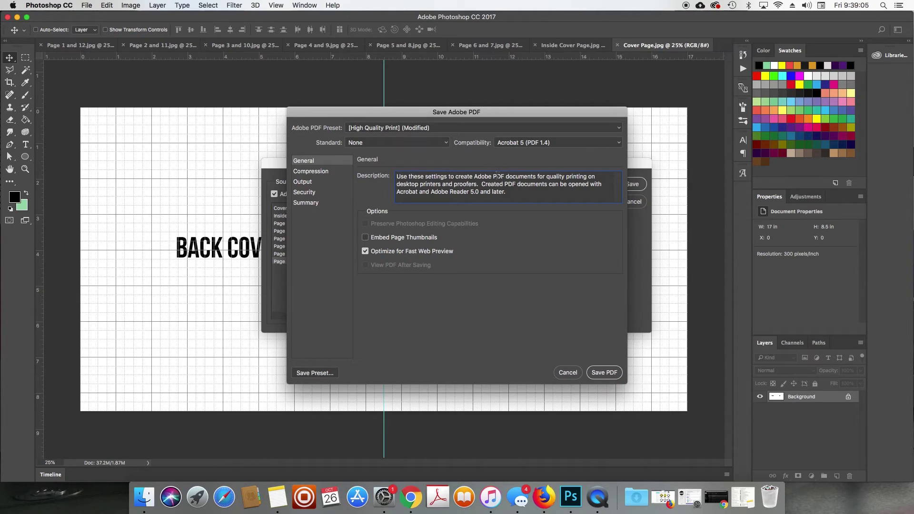
Step: Choose the Press Quality preset for the Adobe PDF and save the PDF
{"action": "left_click", "coordinate": [514, 128]}
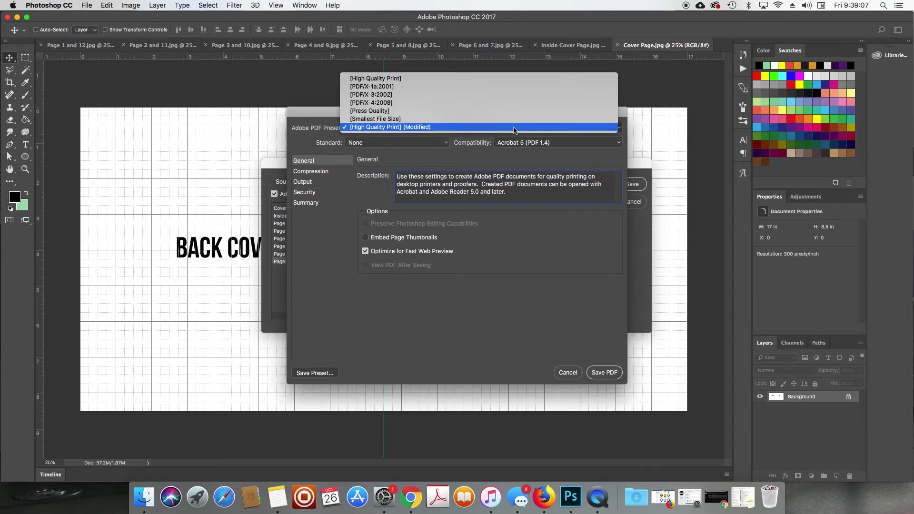
{"action": "left_click", "coordinate": [494, 109]}
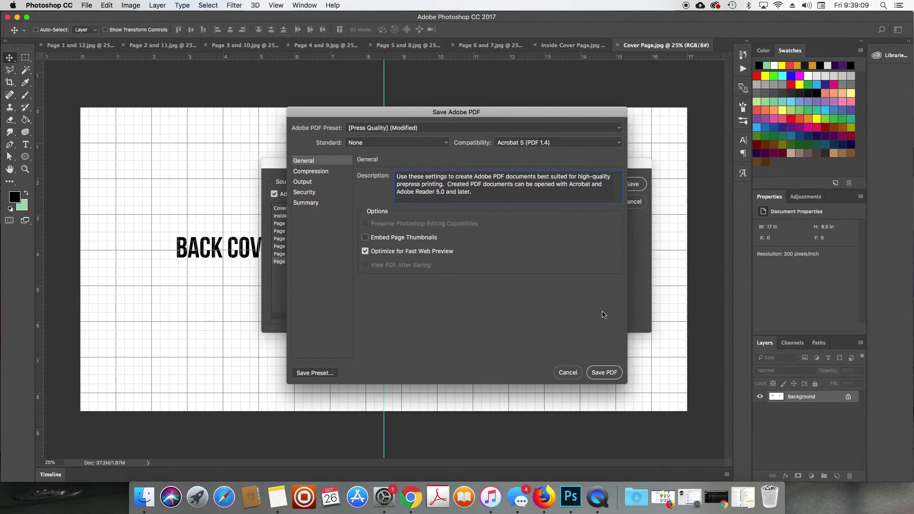
{"action": "left_click", "coordinate": [602, 373]}
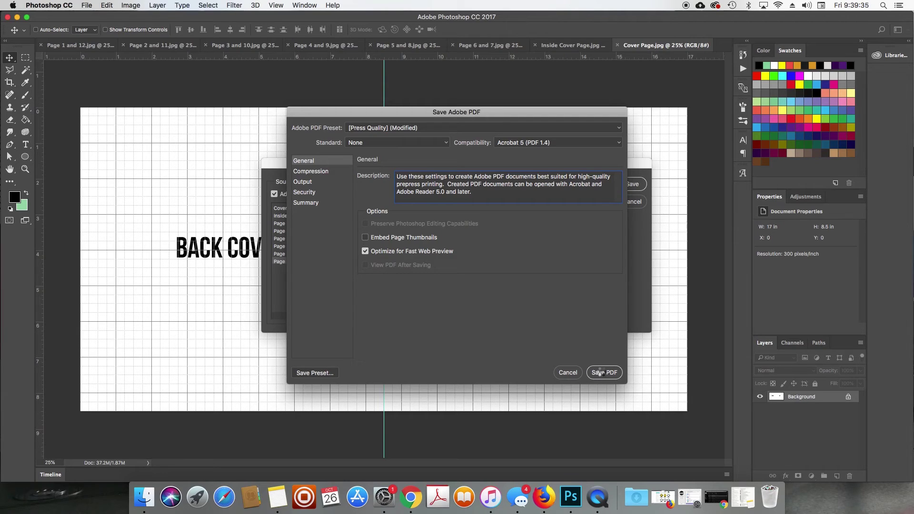